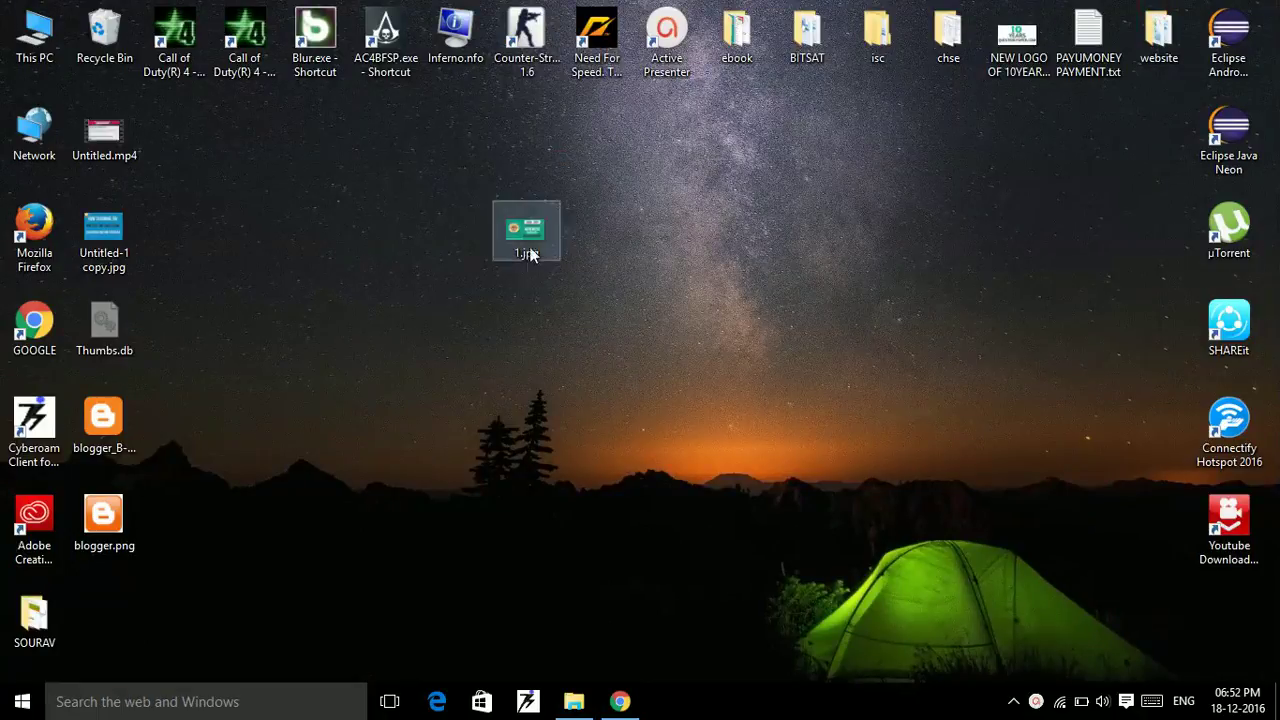
Check the draft post in Blogger in Chrome, and view the image 1.jpg stored on the desktop.
{"action": "left_click", "coordinate": [607, 708]}
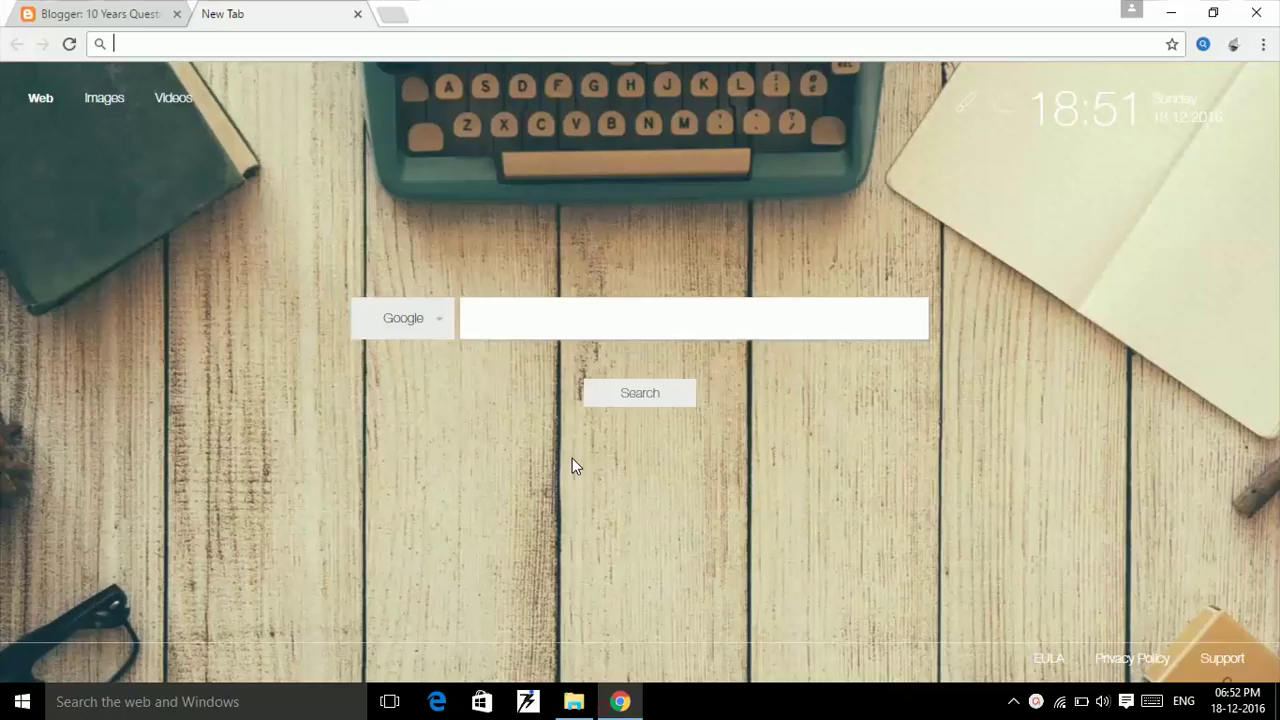
{"action": "left_click", "coordinate": [137, 10]}
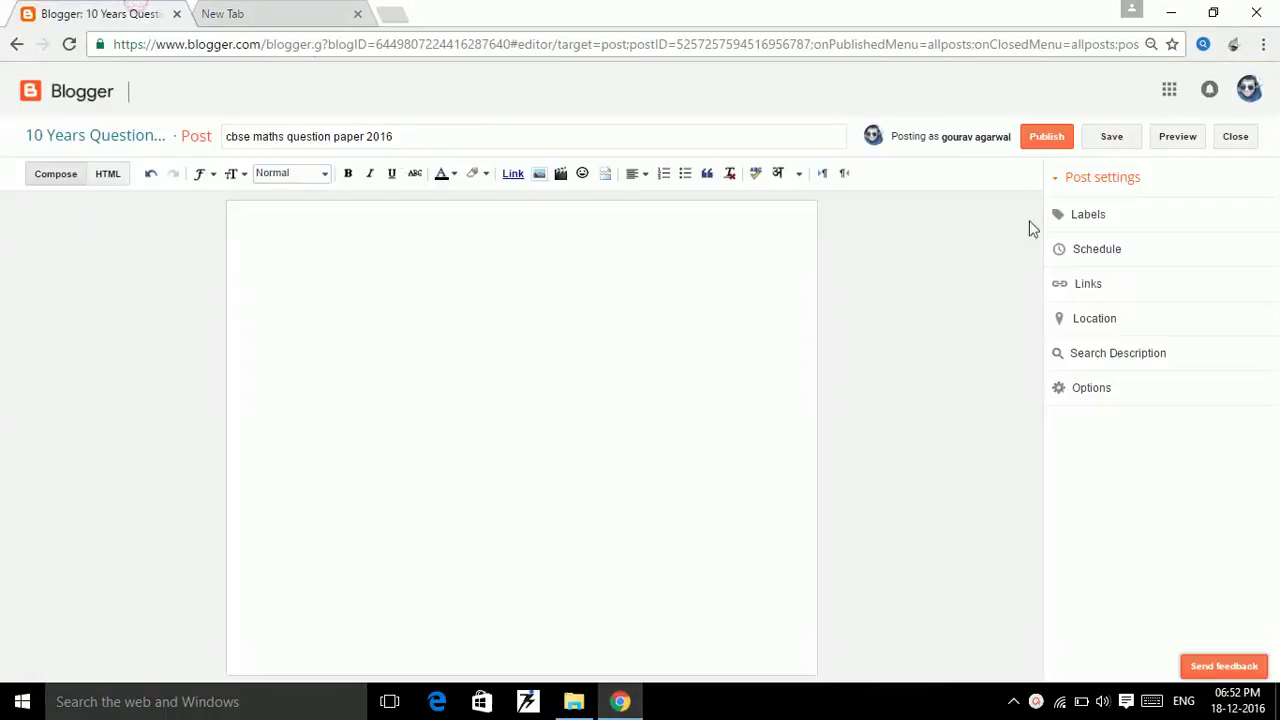
{"action": "left_click", "coordinate": [1181, 14]}
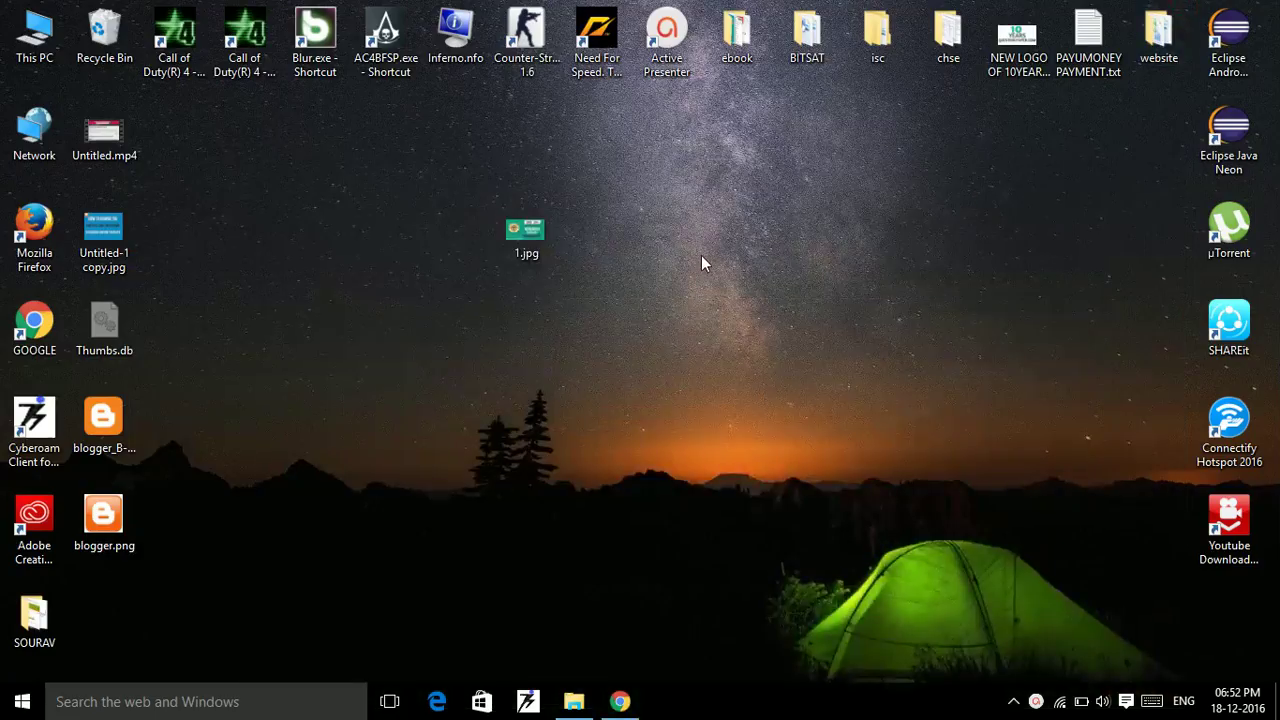
{"action": "double_click", "coordinate": [544, 230]}
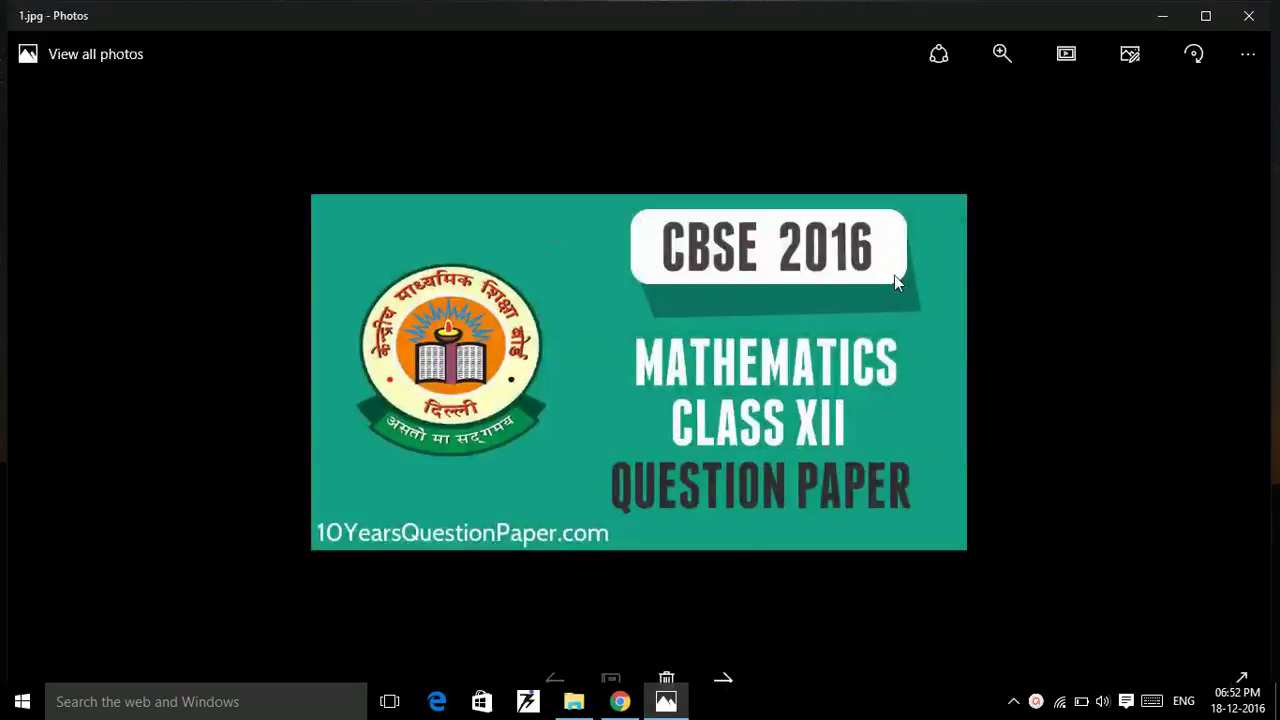
{"action": "left_click", "coordinate": [1247, 17]}
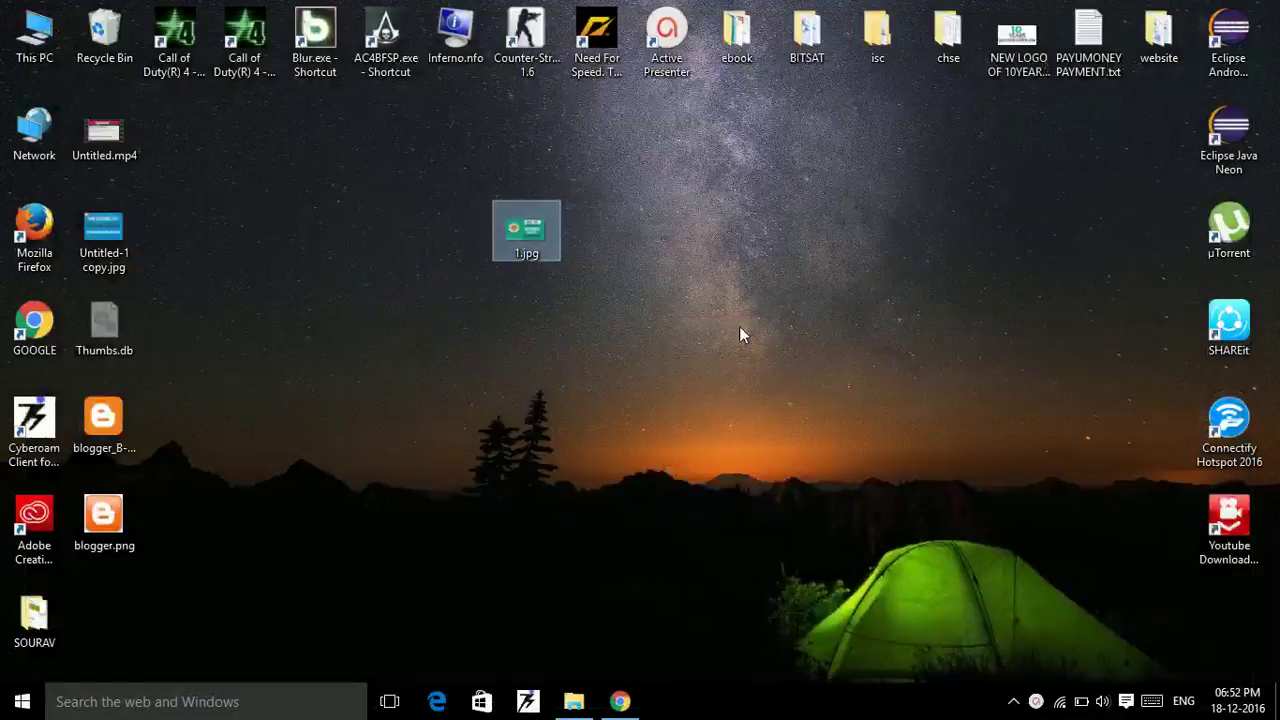
{"action": "double_click", "coordinate": [516, 252]}
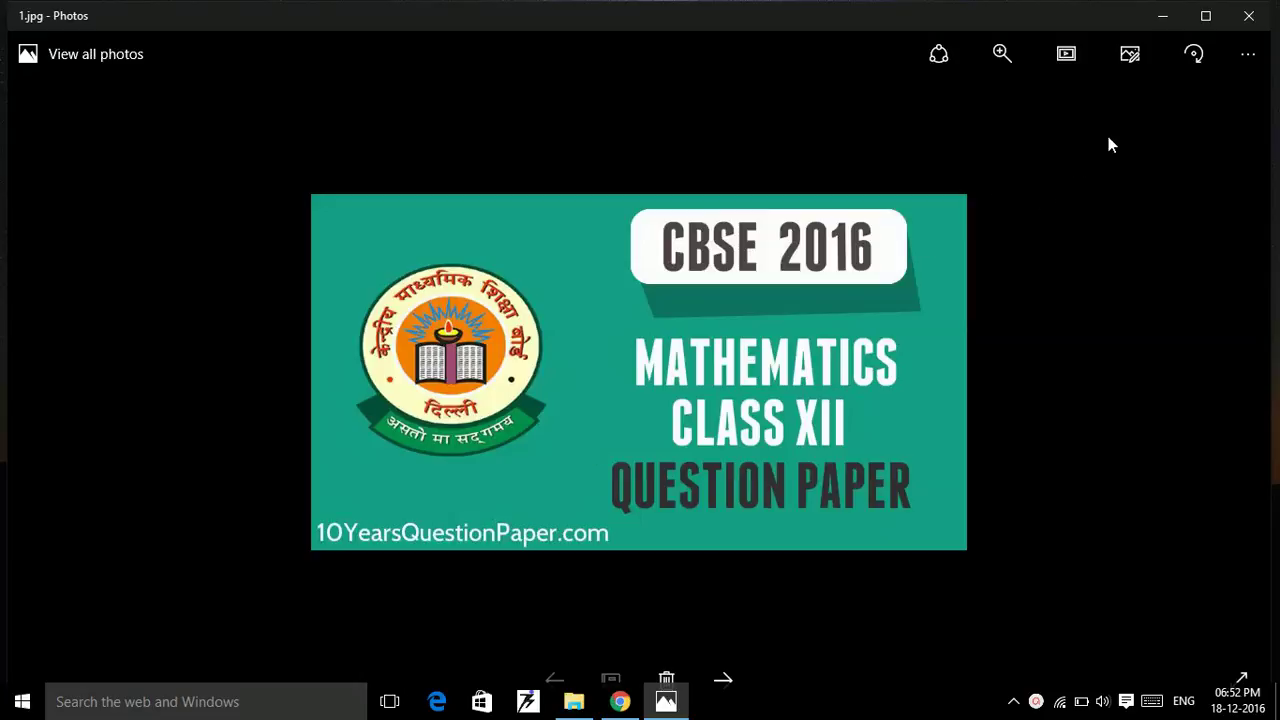
{"action": "left_click", "coordinate": [1249, 15]}
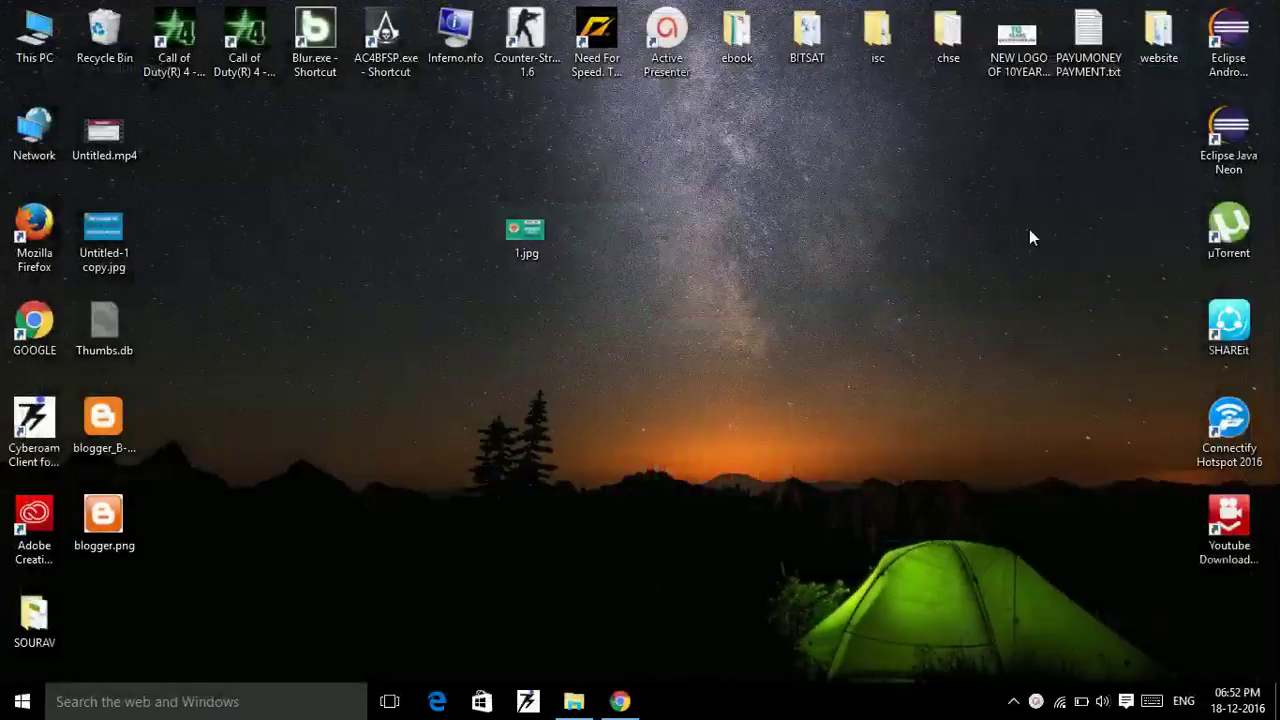
Rename the desktop image 1.jpg as cbse-2016-Mathematics-class-12-board-question-paper.jpg.
{"action": "right_click", "coordinate": [545, 253]}
{"action": "right_click", "coordinate": [518, 229]}
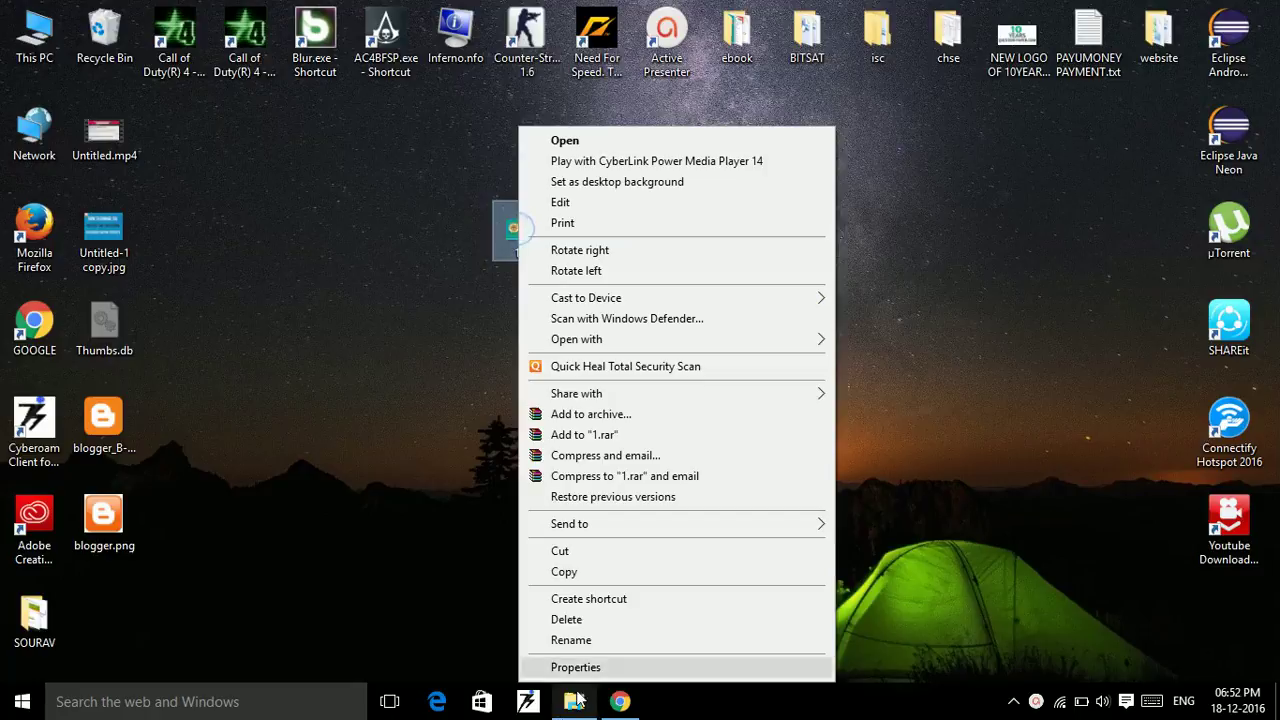
{"action": "left_click", "coordinate": [571, 640]}
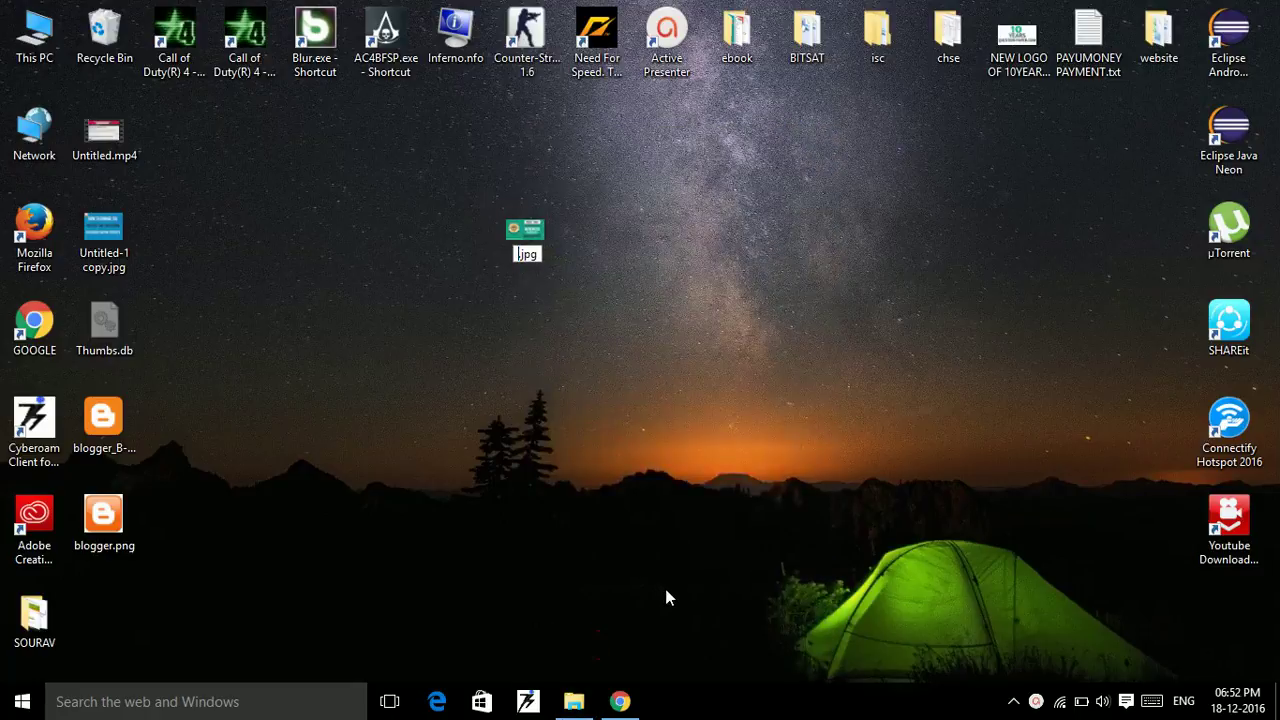
{"action": "type", "text": "Mathematics-class-12-board-question-paper"}
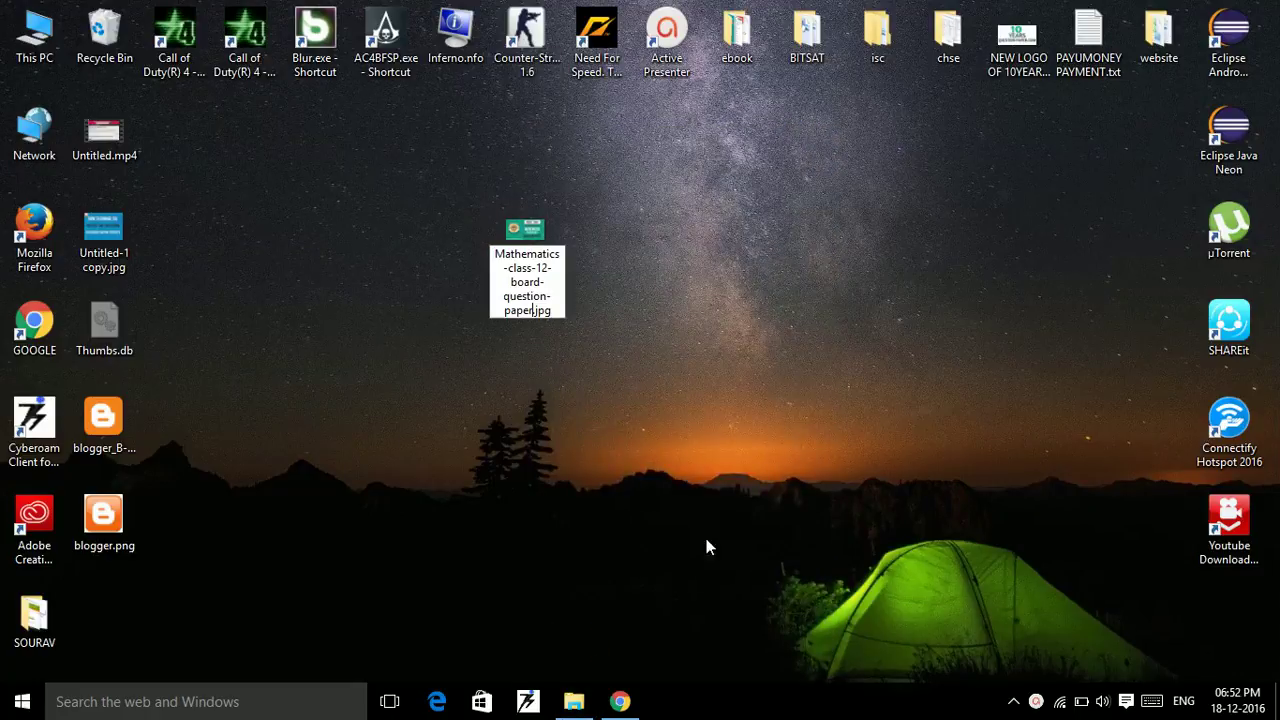
{"action": "left_click", "coordinate": [590, 274]}
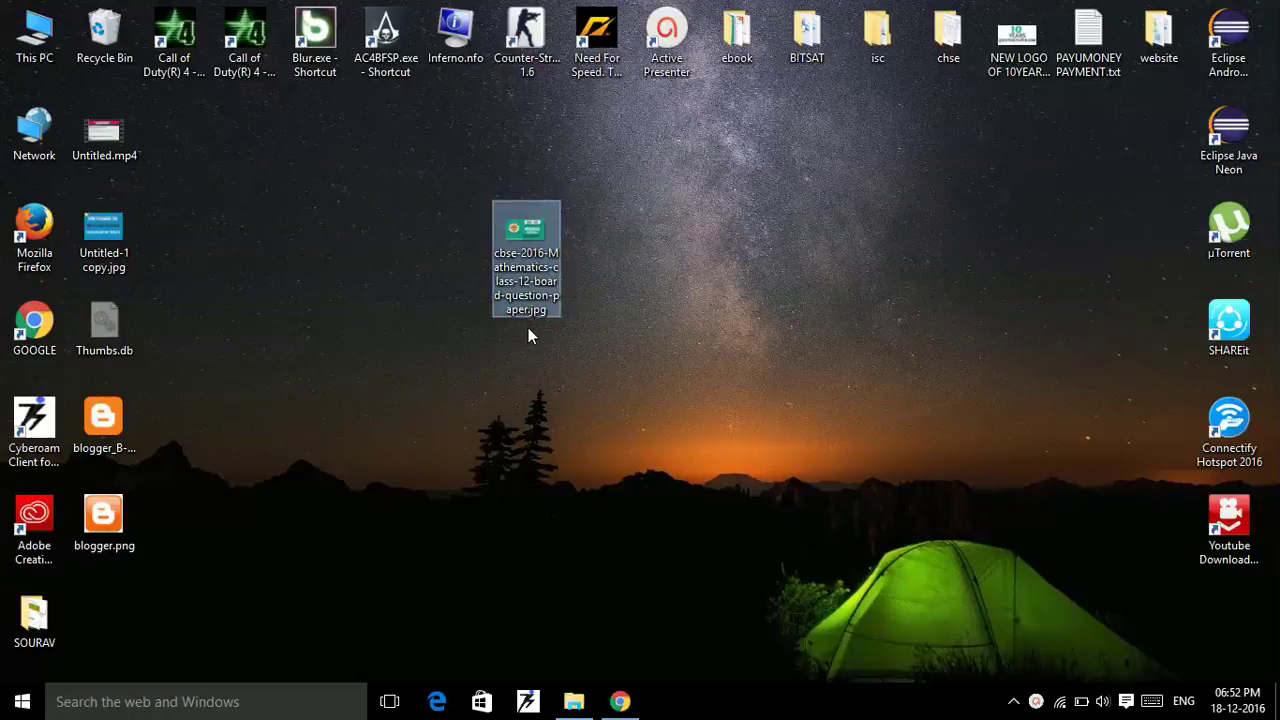
View the renamed desktop image, and review the draft post's title in Blogger in Chrome.
{"action": "double_click", "coordinate": [527, 253]}
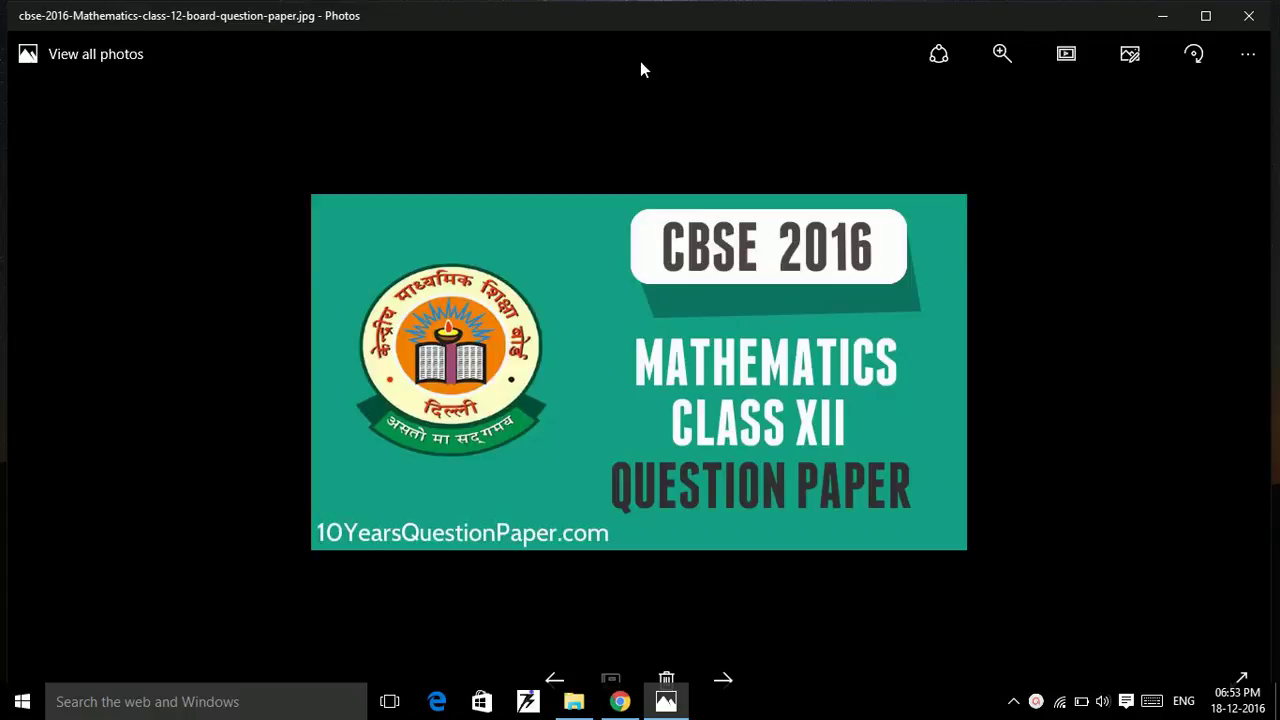
{"action": "left_click", "coordinate": [1252, 15]}
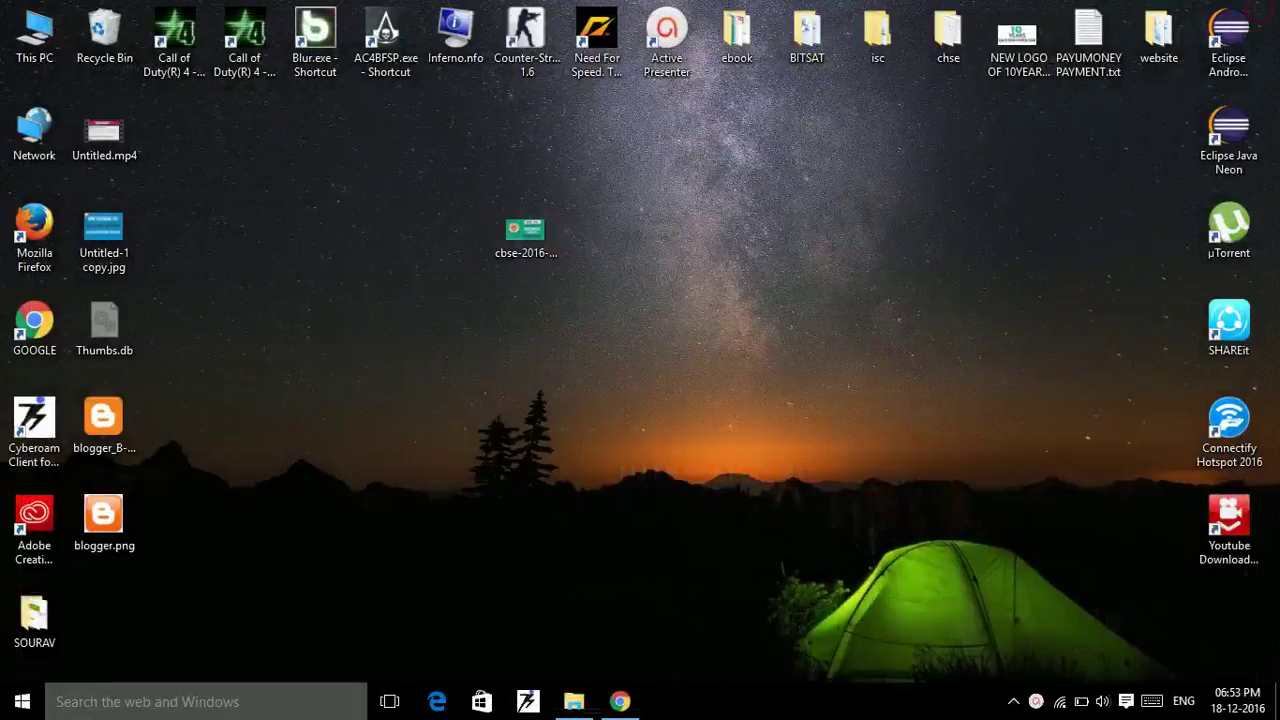
{"action": "left_click", "coordinate": [620, 701]}
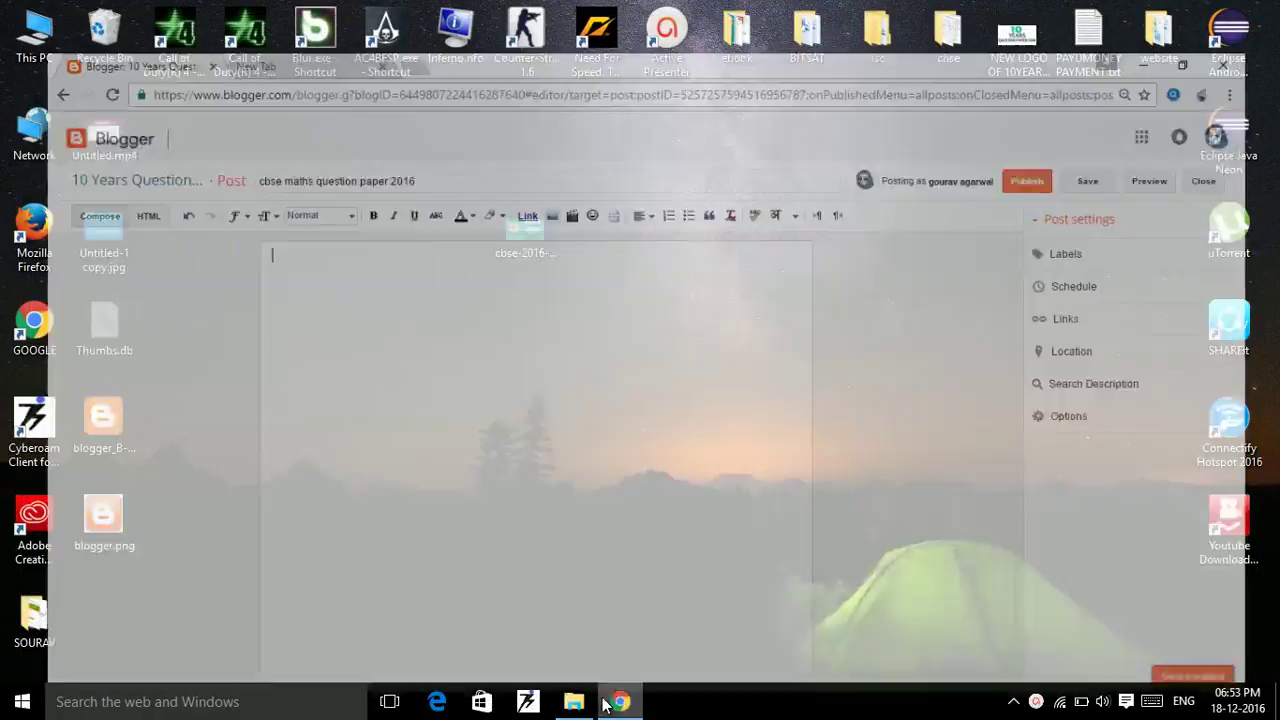
{"action": "left_click", "coordinate": [311, 236]}
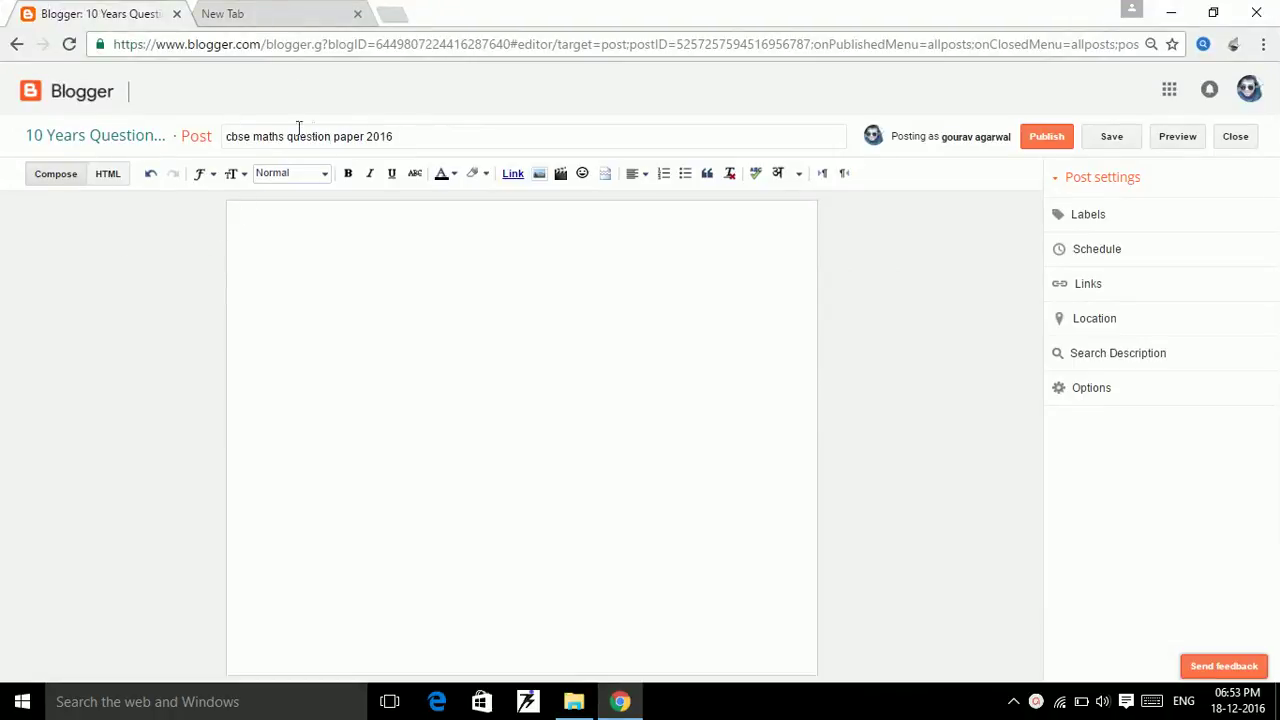
{"action": "left_click", "coordinate": [236, 136]}
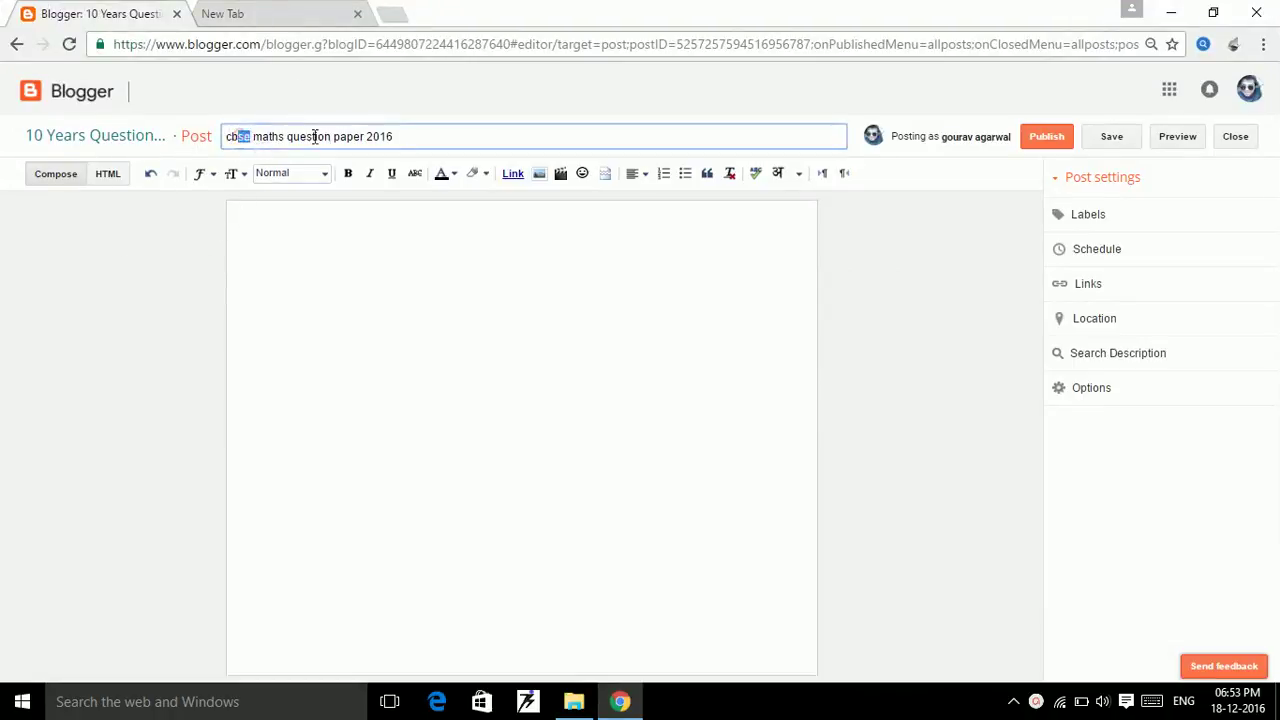
{"action": "left_click_drag", "start_coordinate": [408, 136], "coordinate": [226, 137]}
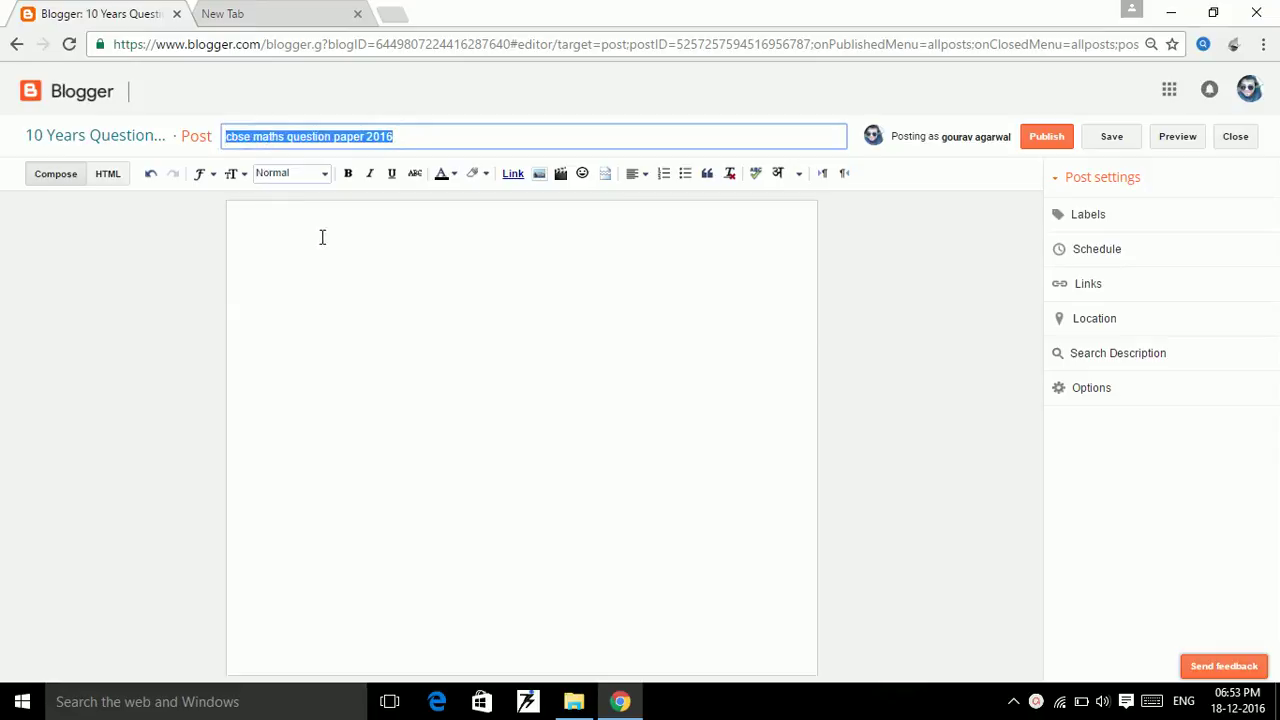
{"action": "left_click", "coordinate": [472, 276]}
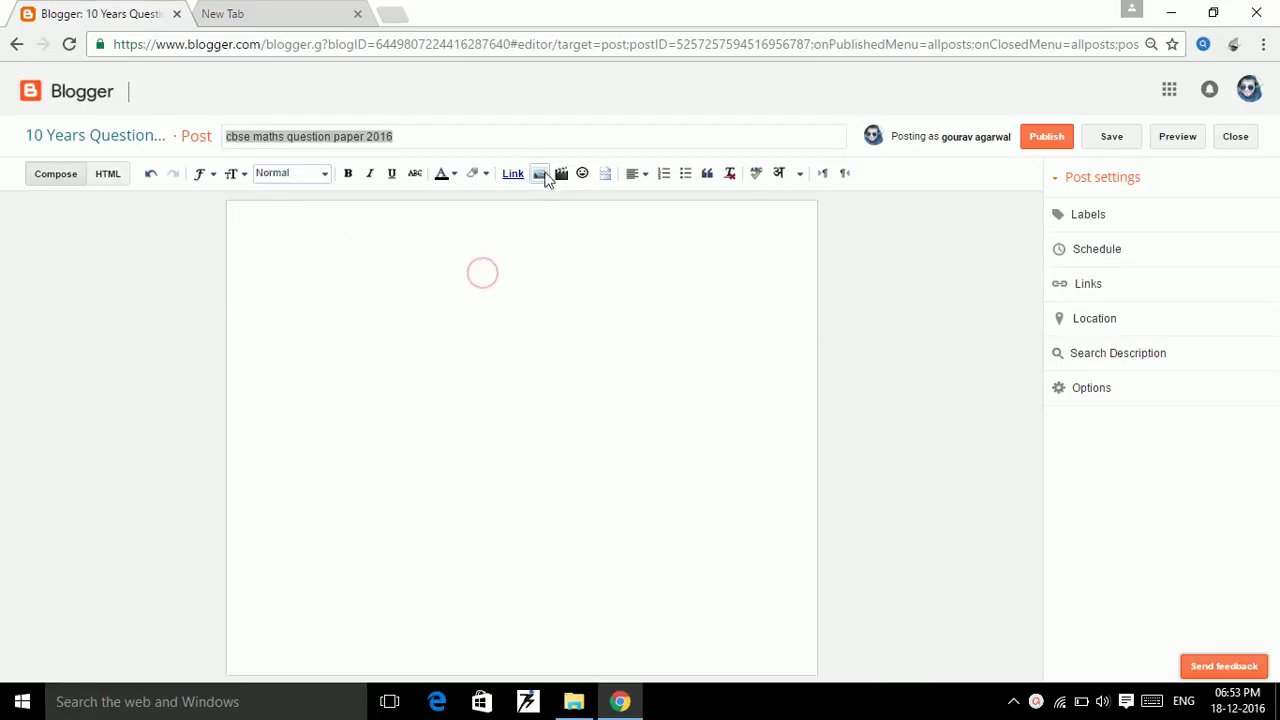
Insert the already uploaded CBSE 2016 mathematics image into the post body.
{"action": "left_click", "coordinate": [538, 174]}
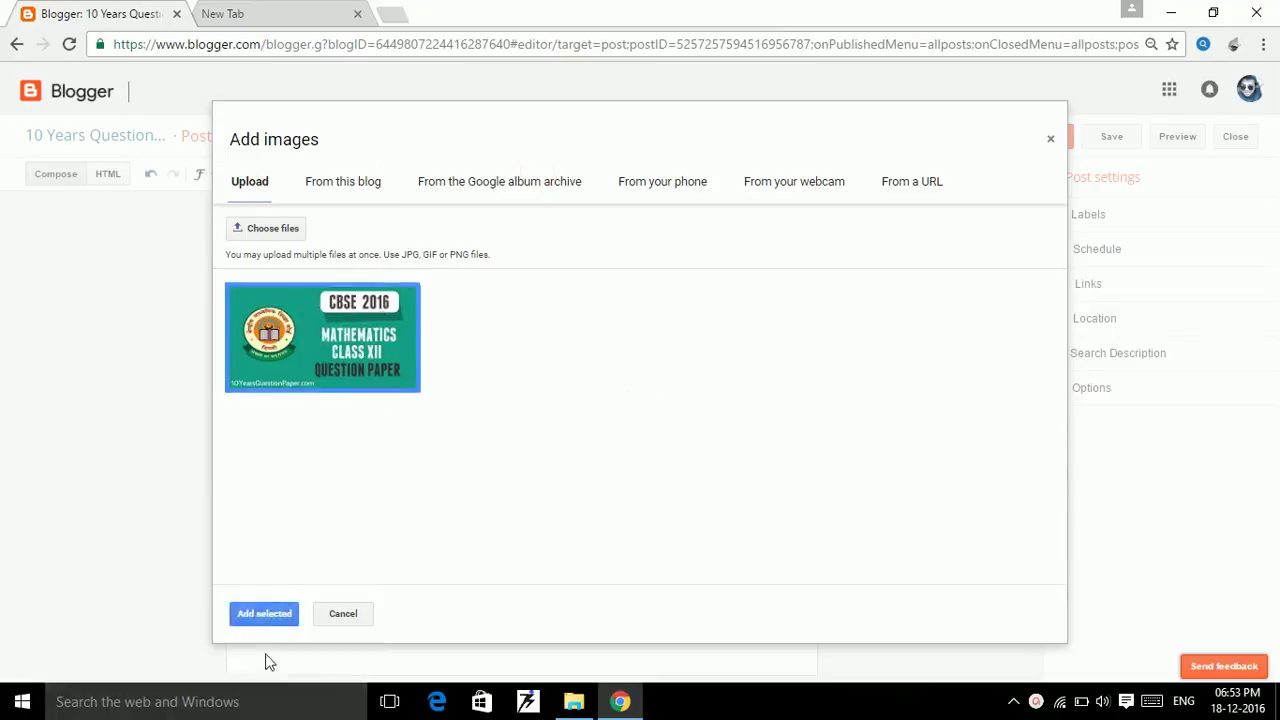
{"action": "left_click", "coordinate": [266, 612]}
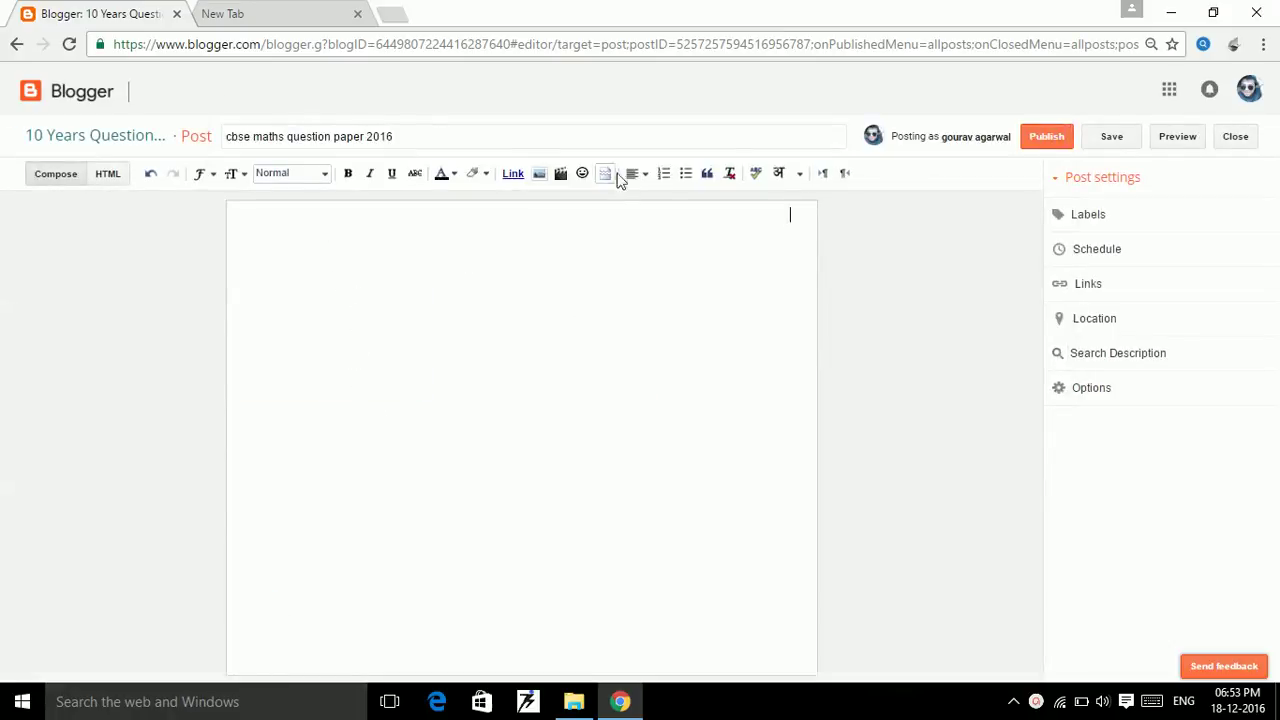
Upload cbse-2016-Mathematics-class-12-board-question-paper.jpg from the desktop and insert it into the post.
{"action": "left_click", "coordinate": [540, 174]}
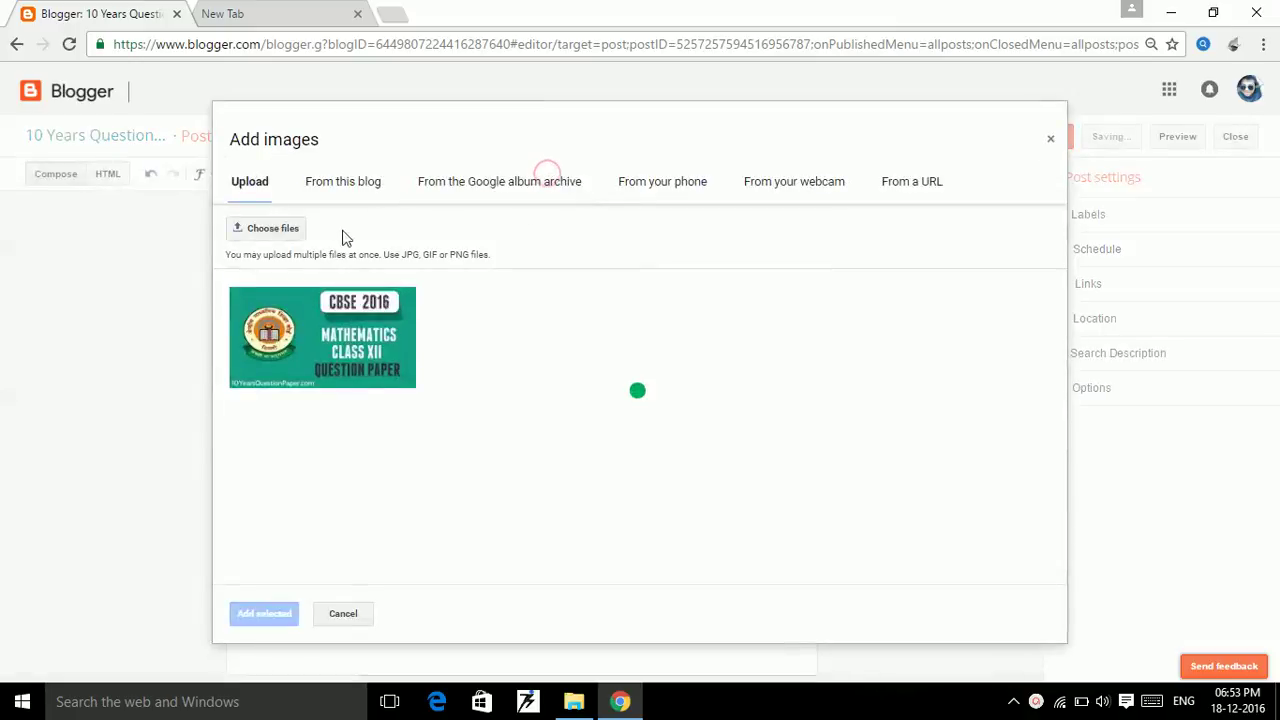
{"action": "left_click", "coordinate": [268, 230]}
{"action": "scroll", "coordinate": [530, 335], "scroll_direction": "down", "scroll_amount": 10}
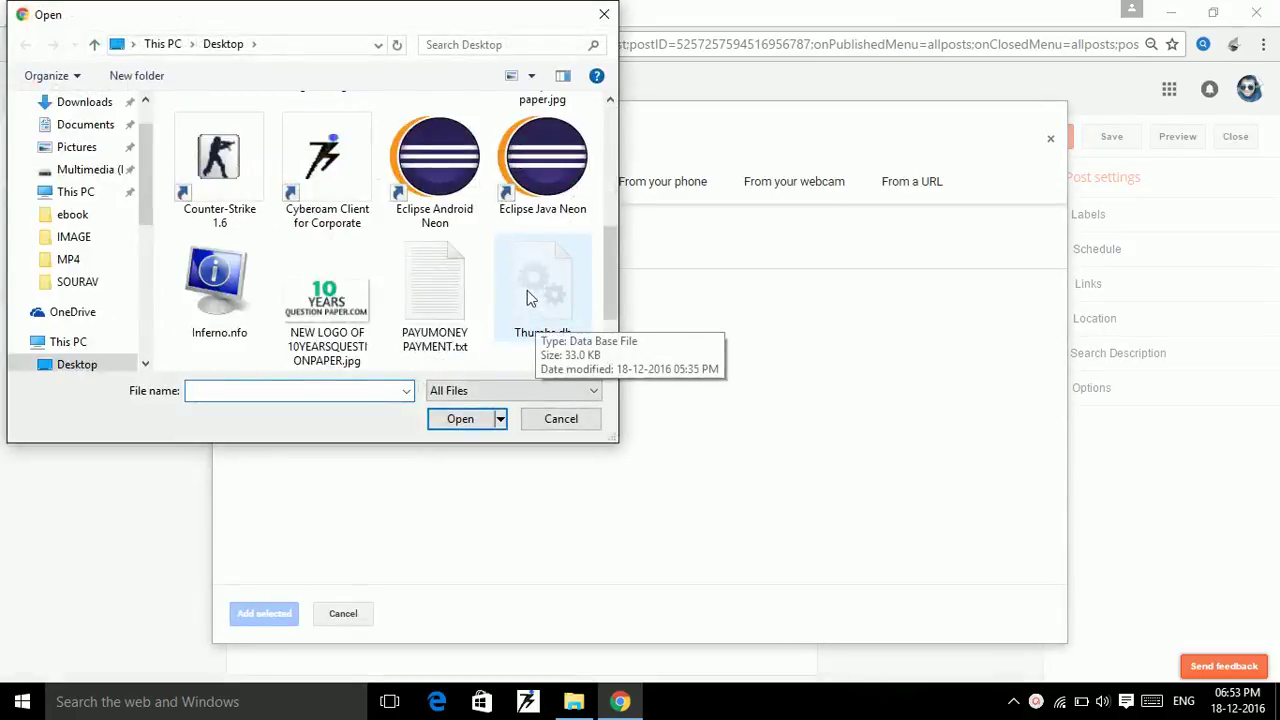
{"action": "scroll", "coordinate": [330, 287], "scroll_direction": "up", "scroll_amount": 5}
{"action": "scroll", "coordinate": [430, 290], "scroll_direction": "down", "scroll_amount": 1}
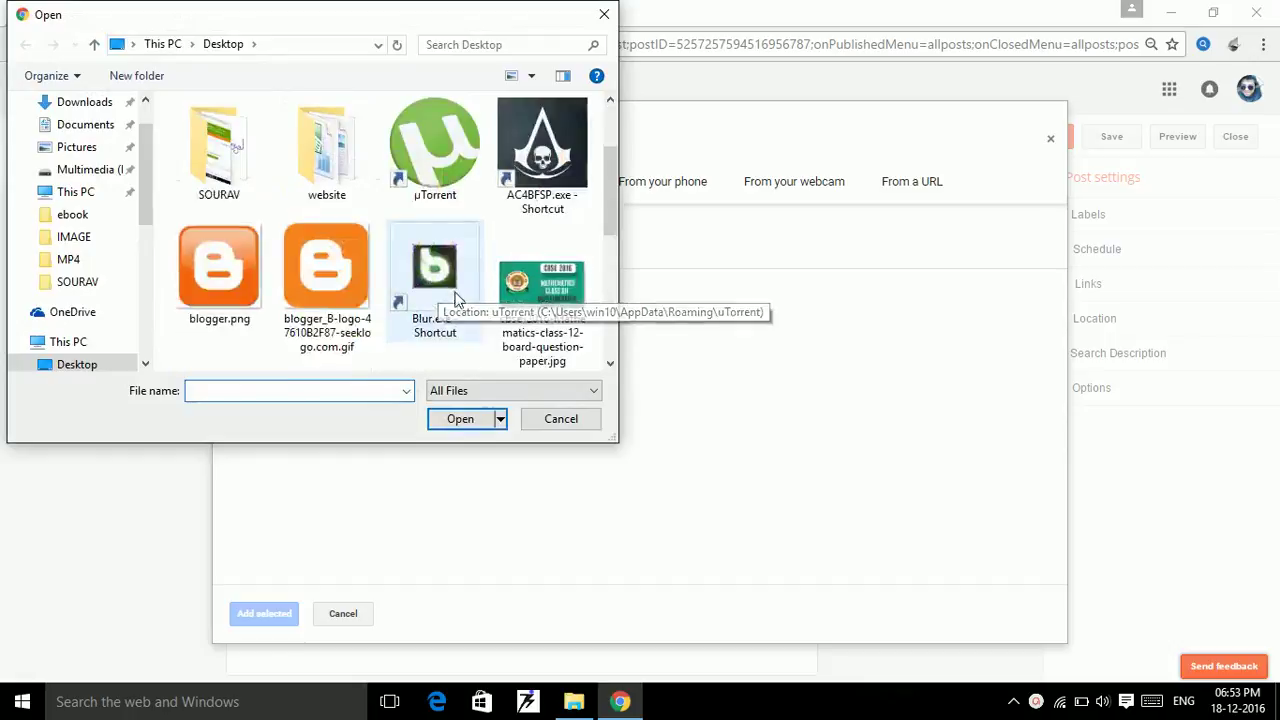
{"action": "left_click", "coordinate": [542, 295]}
{"action": "left_click", "coordinate": [458, 420]}
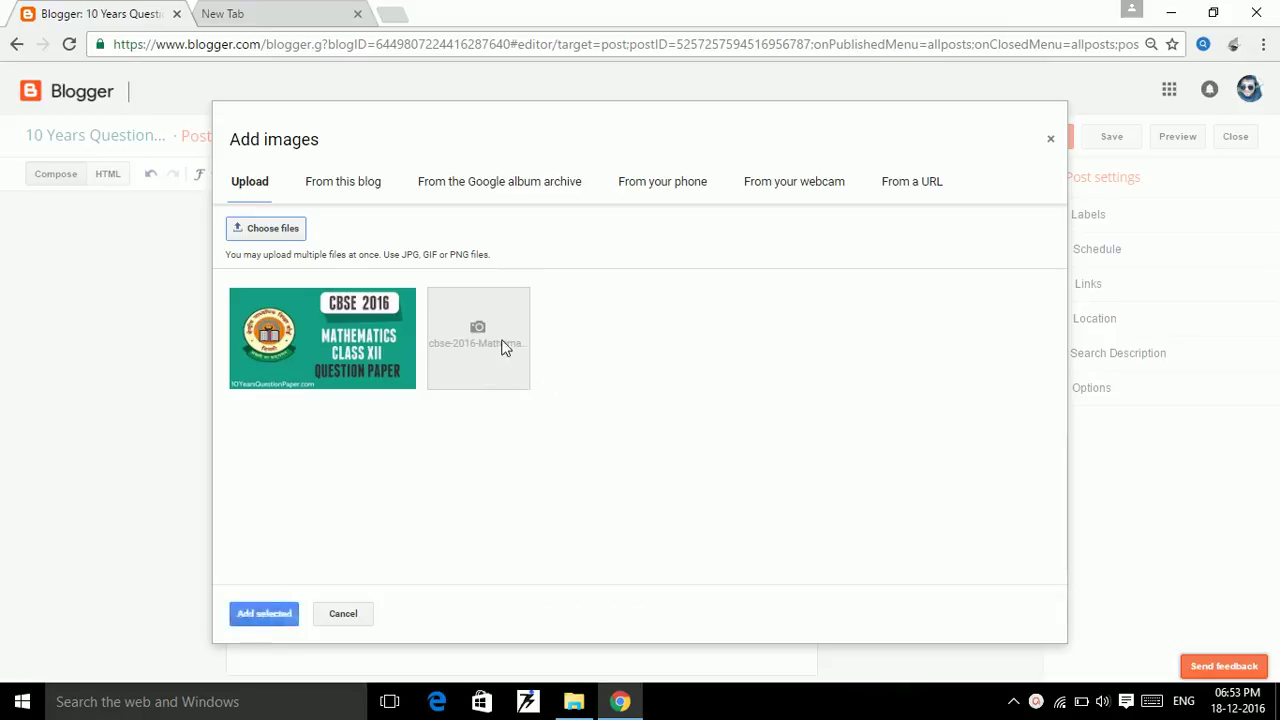
{"action": "left_click", "coordinate": [548, 358]}
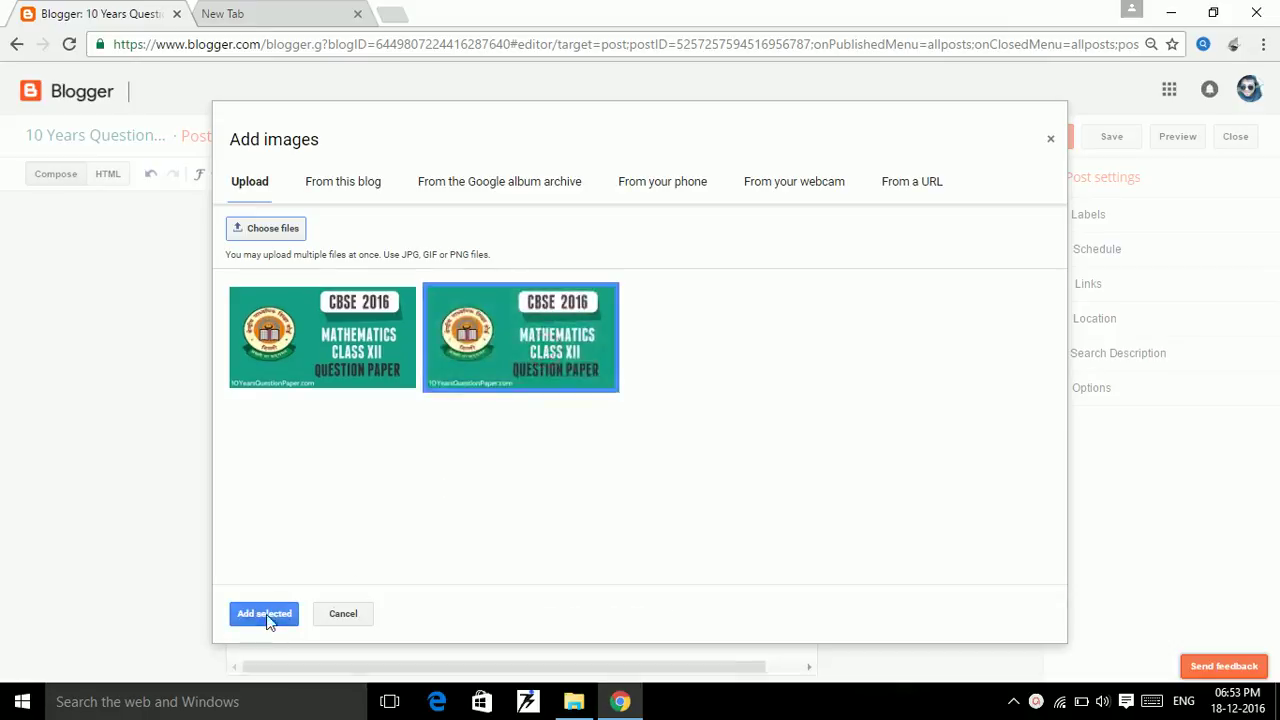
{"action": "left_click", "coordinate": [265, 615]}
Remove the upper of the two identical images from the post body.
{"action": "left_click", "coordinate": [675, 407]}
{"action": "left_click_drag", "start_coordinate": [572, 322], "coordinate": [668, 381]}
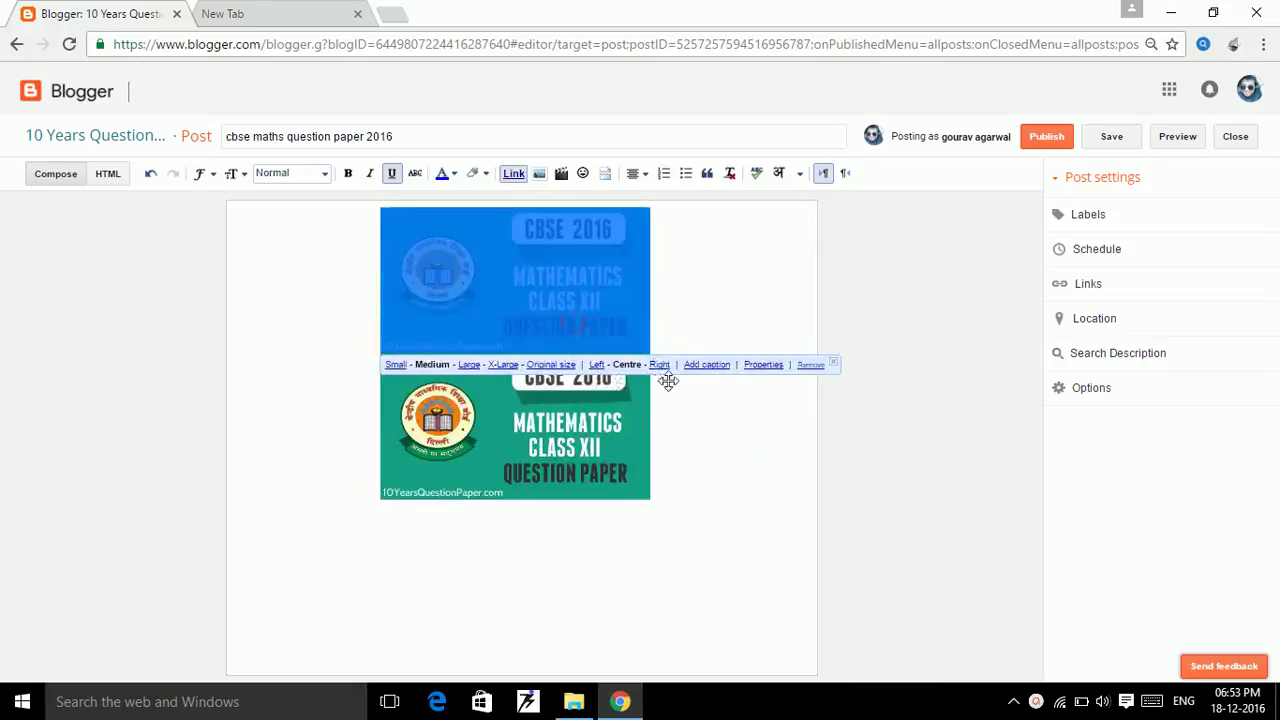
{"action": "left_click", "coordinate": [808, 364]}
Set the remaining post image to its original size and deselect it.
{"action": "left_click", "coordinate": [579, 290]}
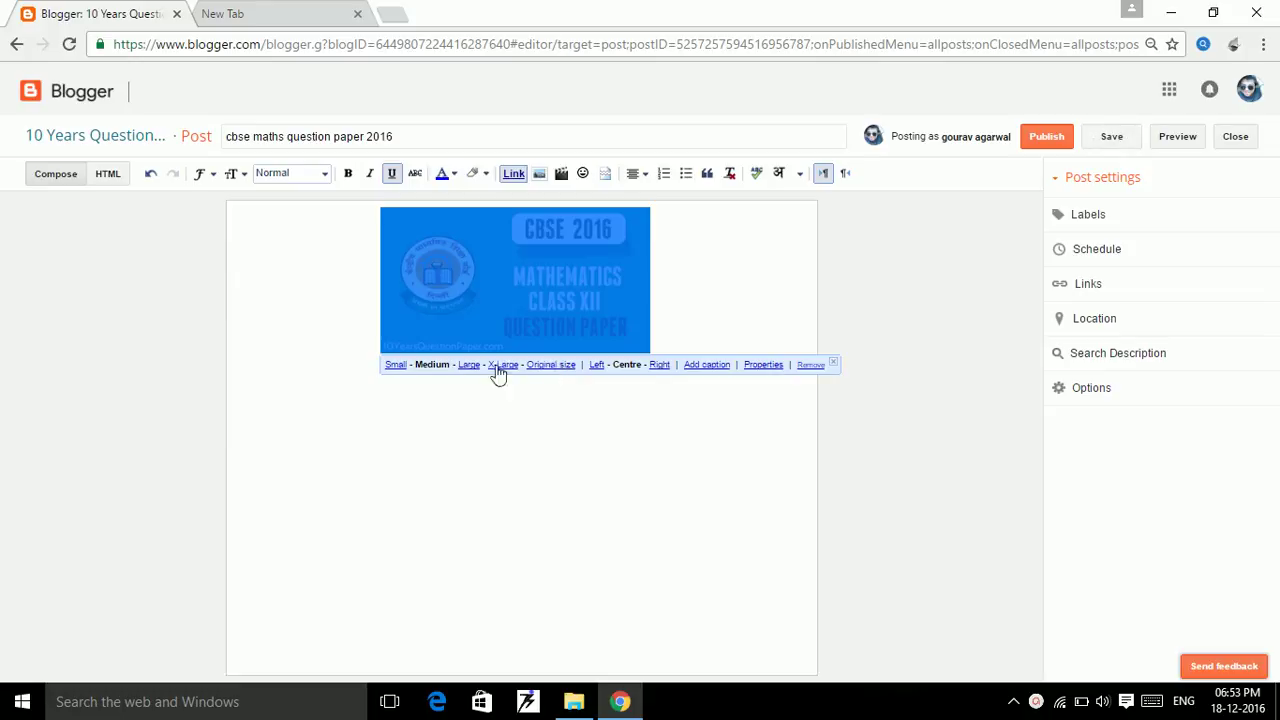
{"action": "left_click", "coordinate": [548, 366]}
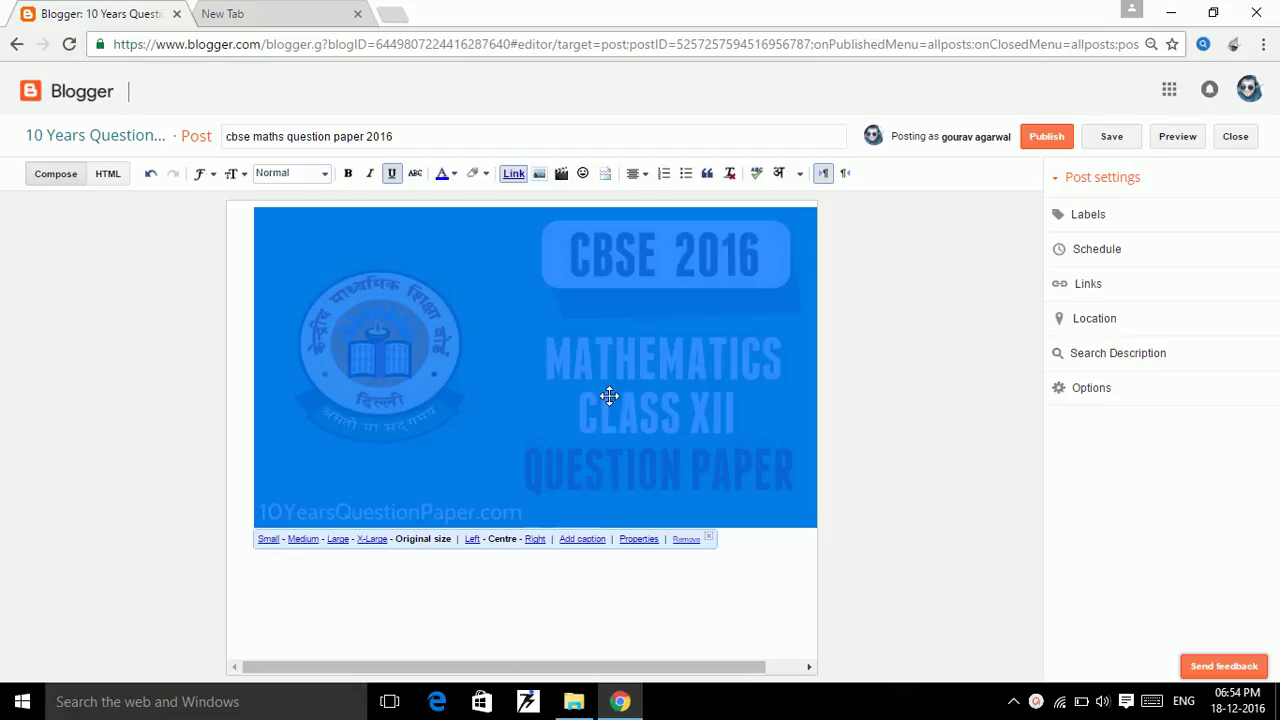
{"action": "left_click", "coordinate": [657, 565]}
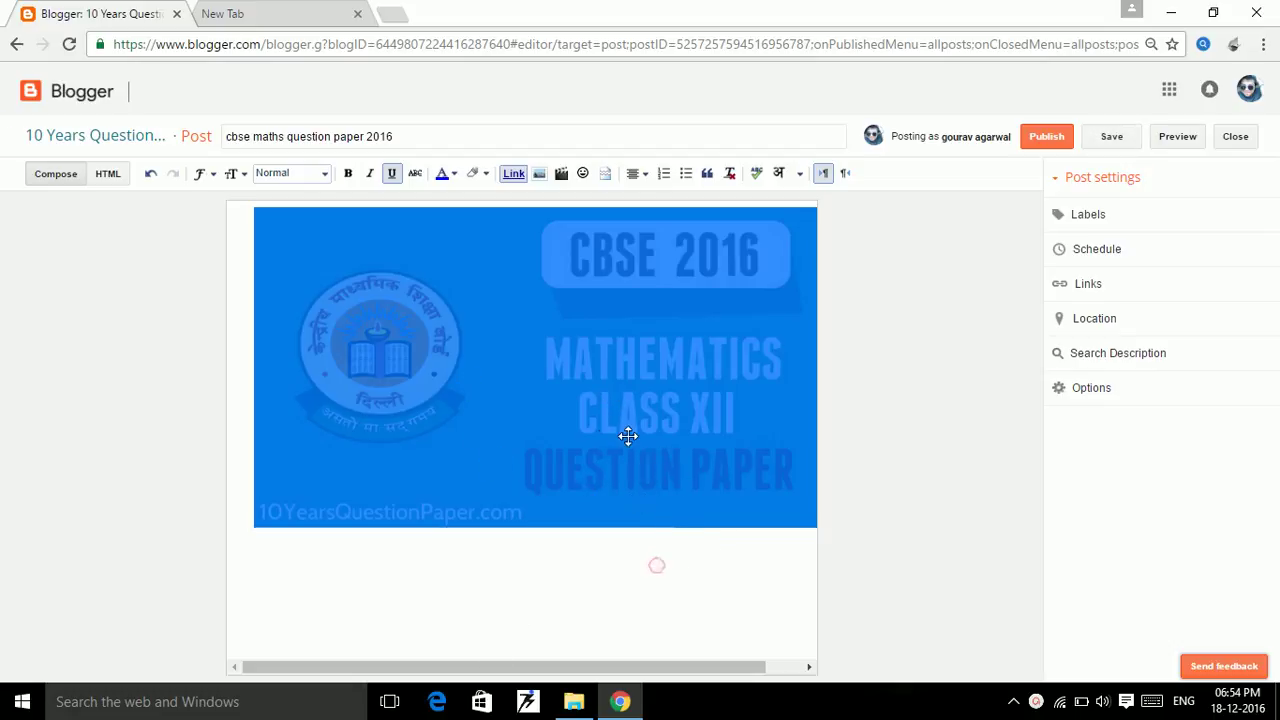
{"action": "left_click", "coordinate": [672, 570]}
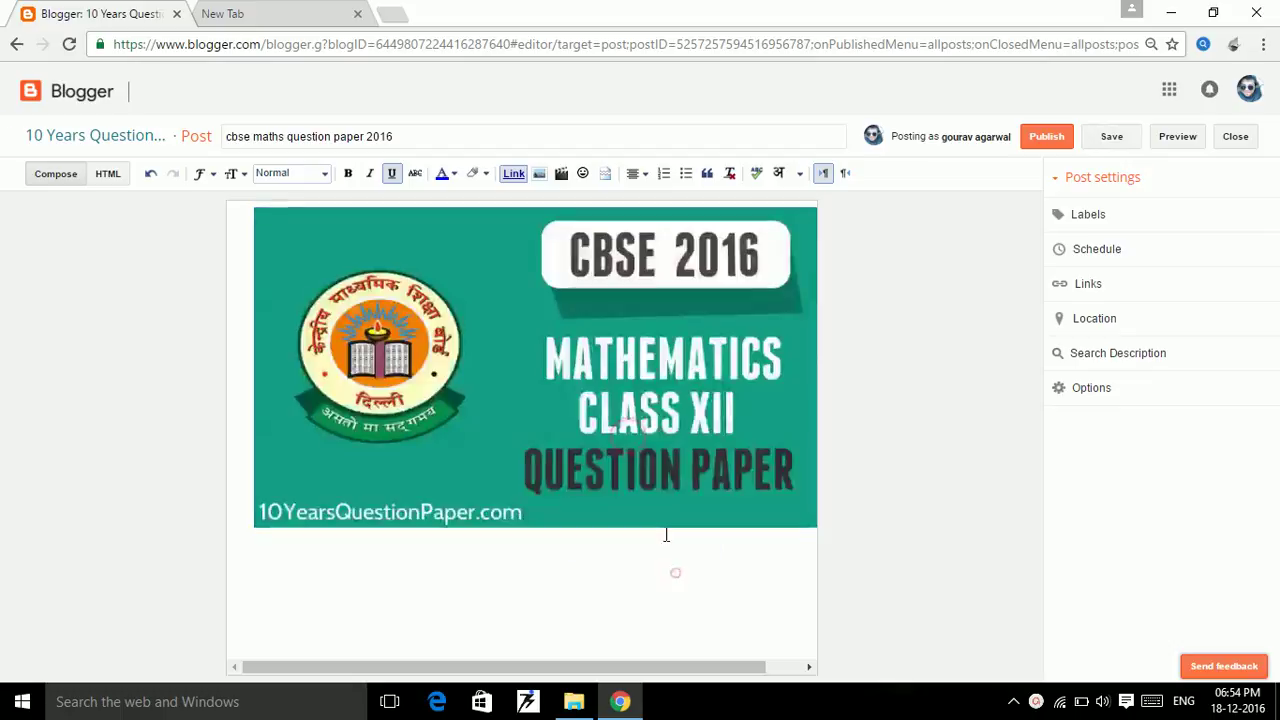
Open the post image's properties and enter cbse-2016-Mathematics-class-12-board-question-paper as its title text.
{"action": "left_click", "coordinate": [645, 452]}
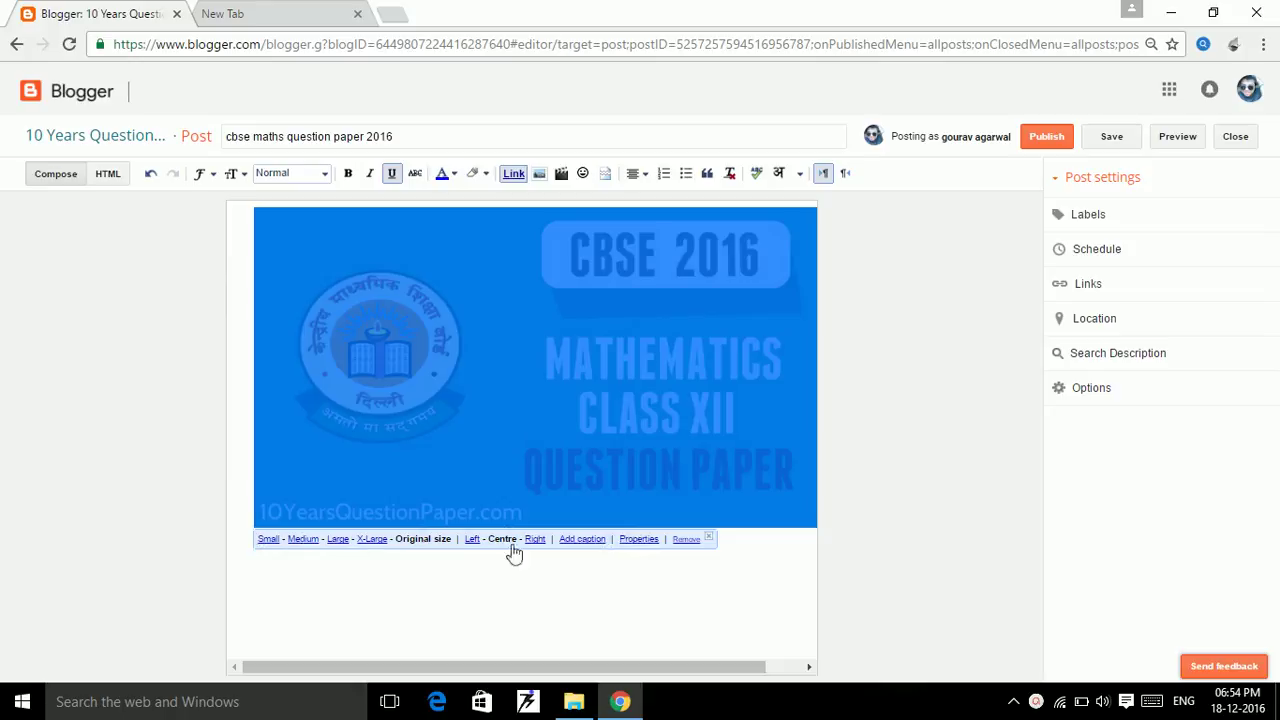
{"action": "left_click", "coordinate": [636, 540]}
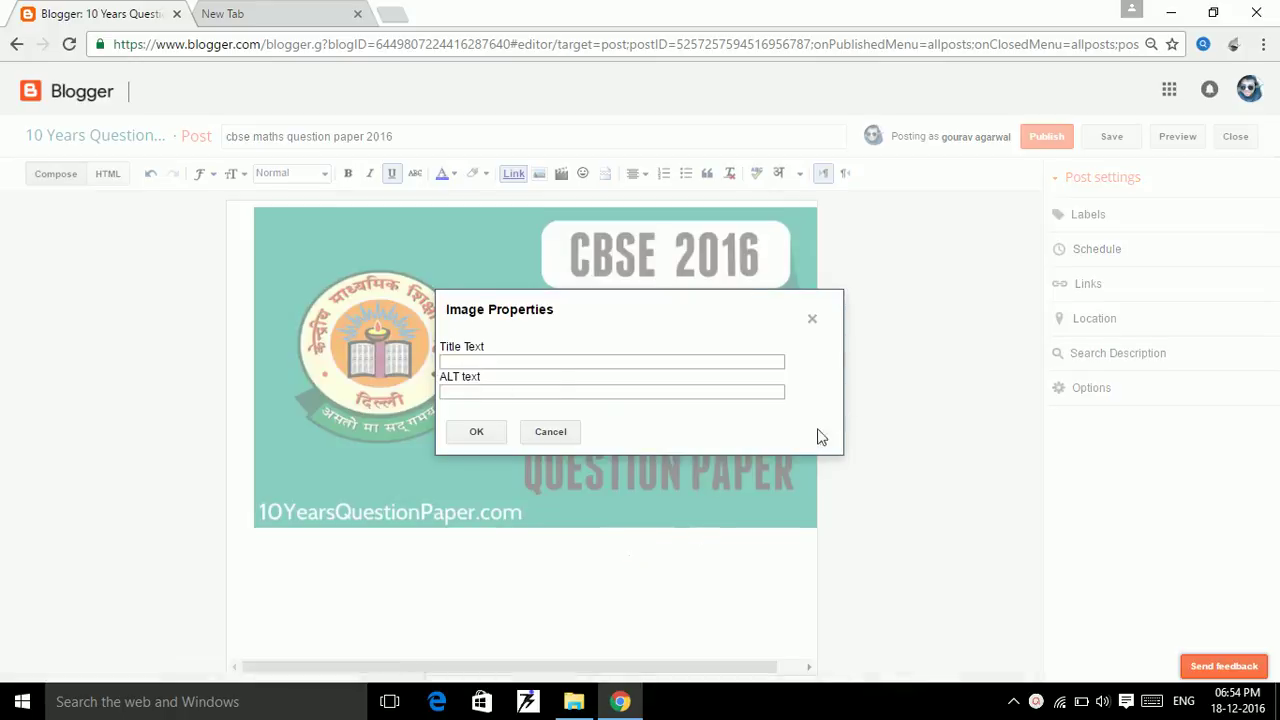
{"action": "left_click", "coordinate": [457, 361]}
{"action": "left_click_drag", "start_coordinate": [444, 346], "coordinate": [440, 378]}
{"action": "left_click", "coordinate": [490, 348]}
{"action": "left_click", "coordinate": [446, 361]}
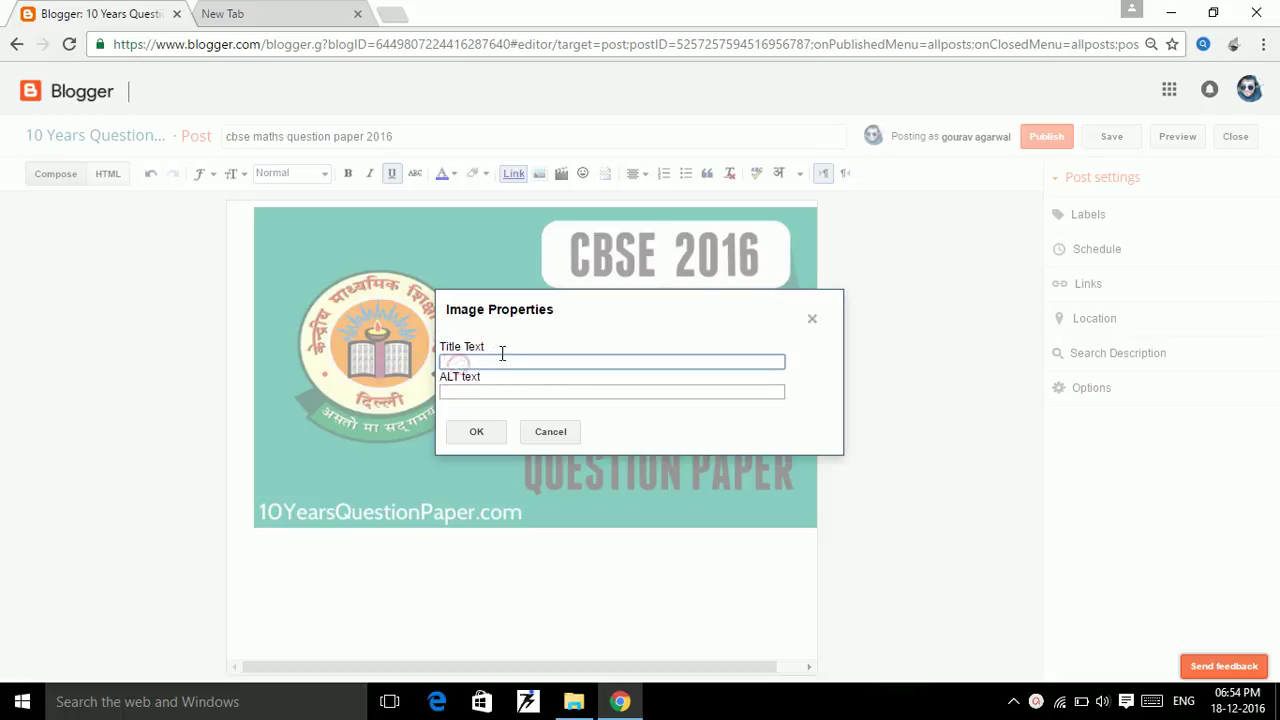
{"action": "type", "text": "cbse-2016-Mathematics-class-12-board-question-paper"}
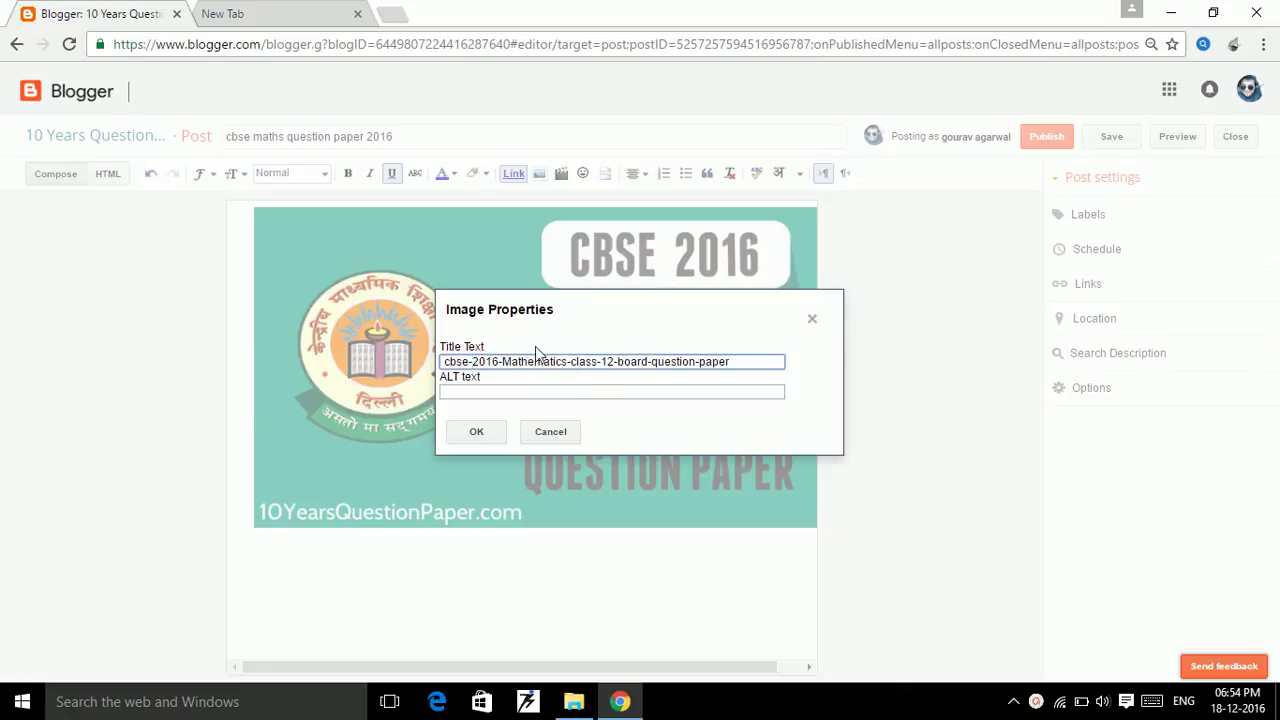
Replace the hyphens in the title text with spaces so it reads "cbse 2016 Mathematics class 12 board question paper".
{"action": "key", "text": "BackSpace"}
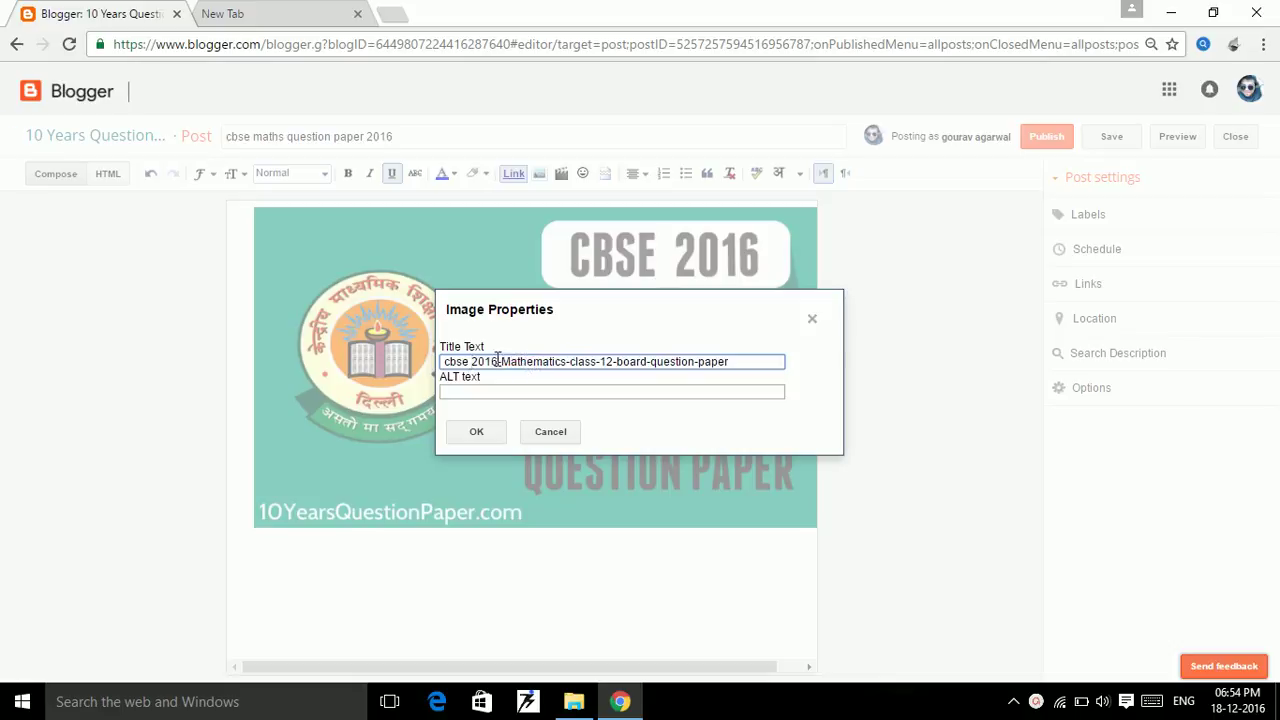
{"action": "key", "text": "BackSpace"}
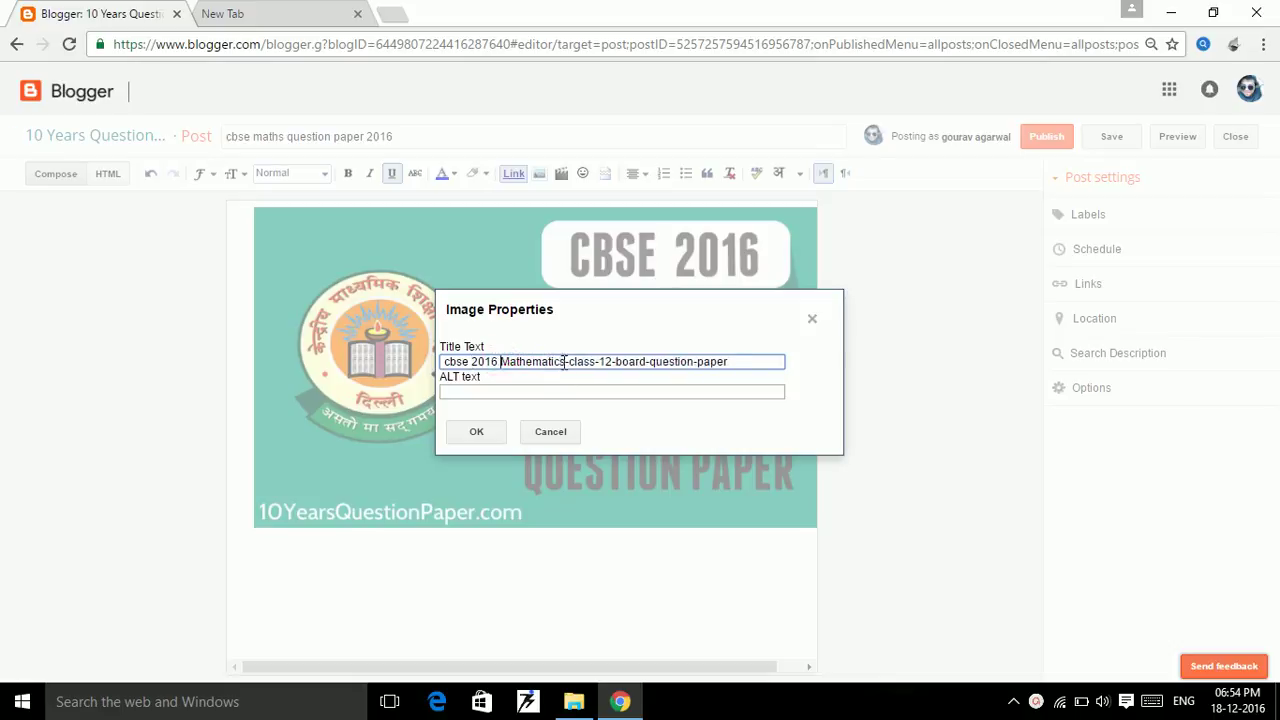
{"action": "left_click", "coordinate": [569, 362]}
{"action": "key", "text": "BackSpace"}
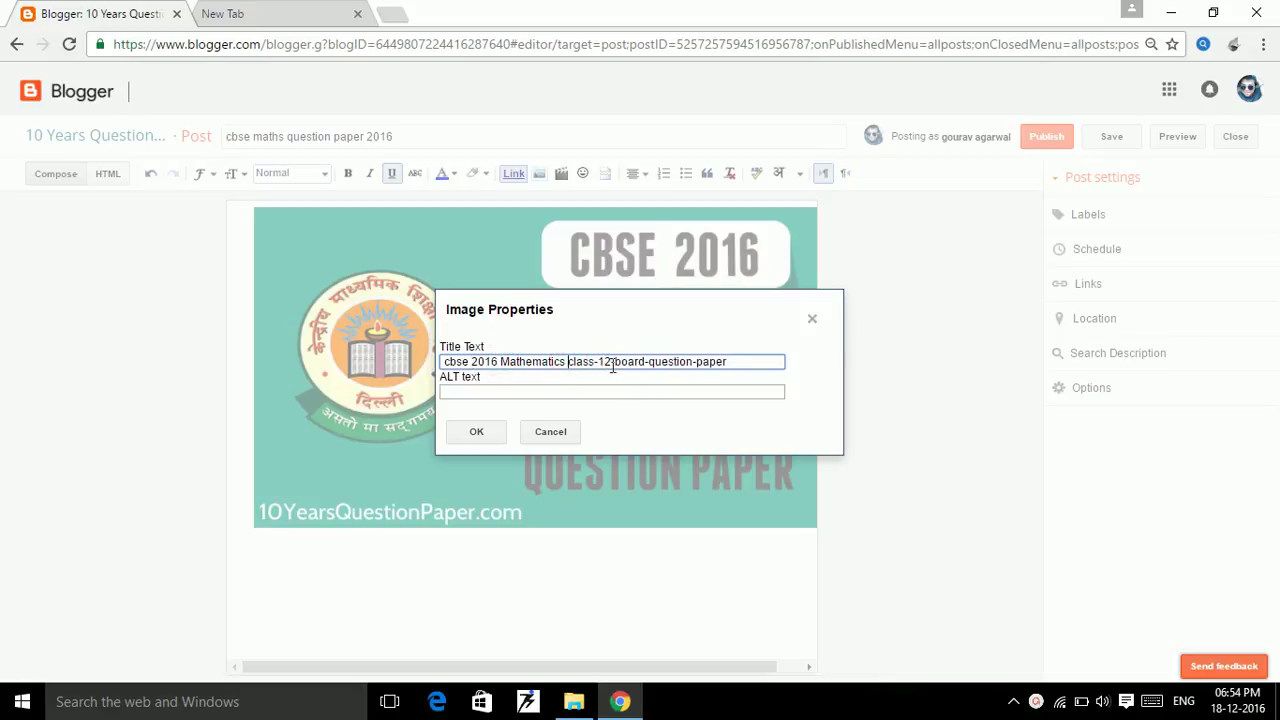
{"action": "left_click", "coordinate": [599, 362]}
{"action": "key", "text": "BackSpace"}
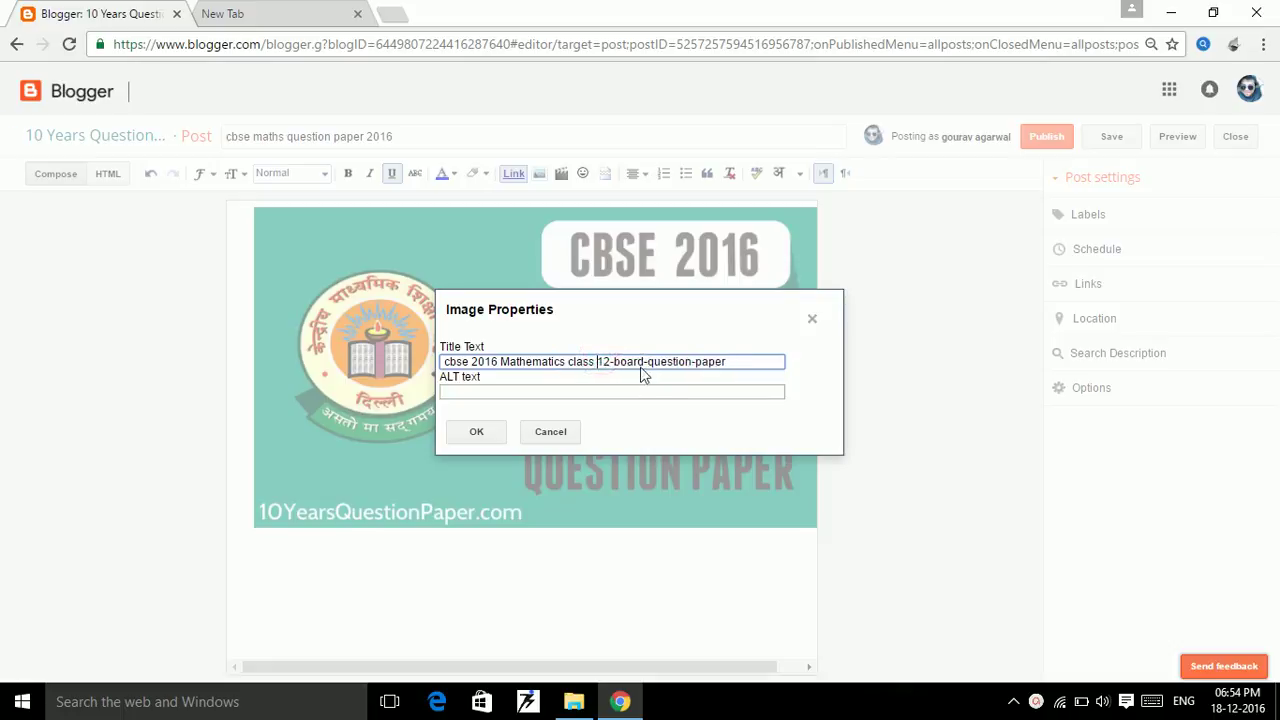
{"action": "left_click", "coordinate": [614, 362]}
{"action": "key", "text": "BackSpace"}
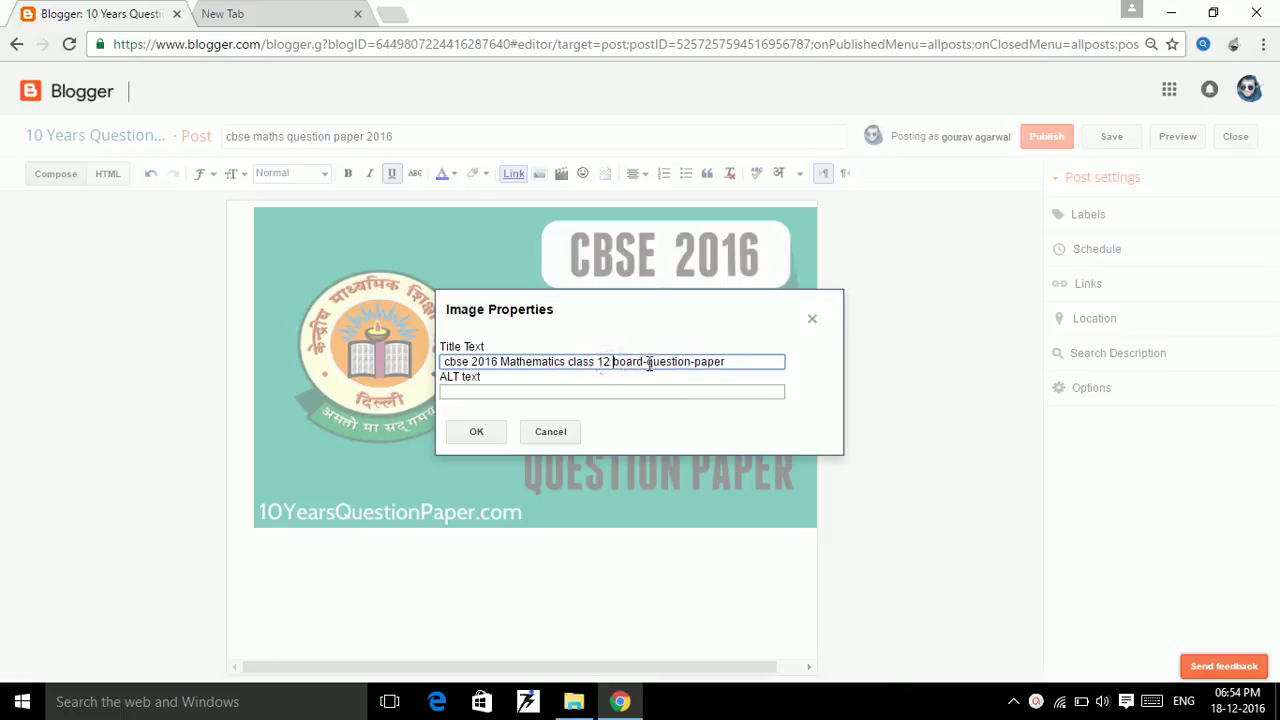
{"action": "key", "text": "BackSpace"}
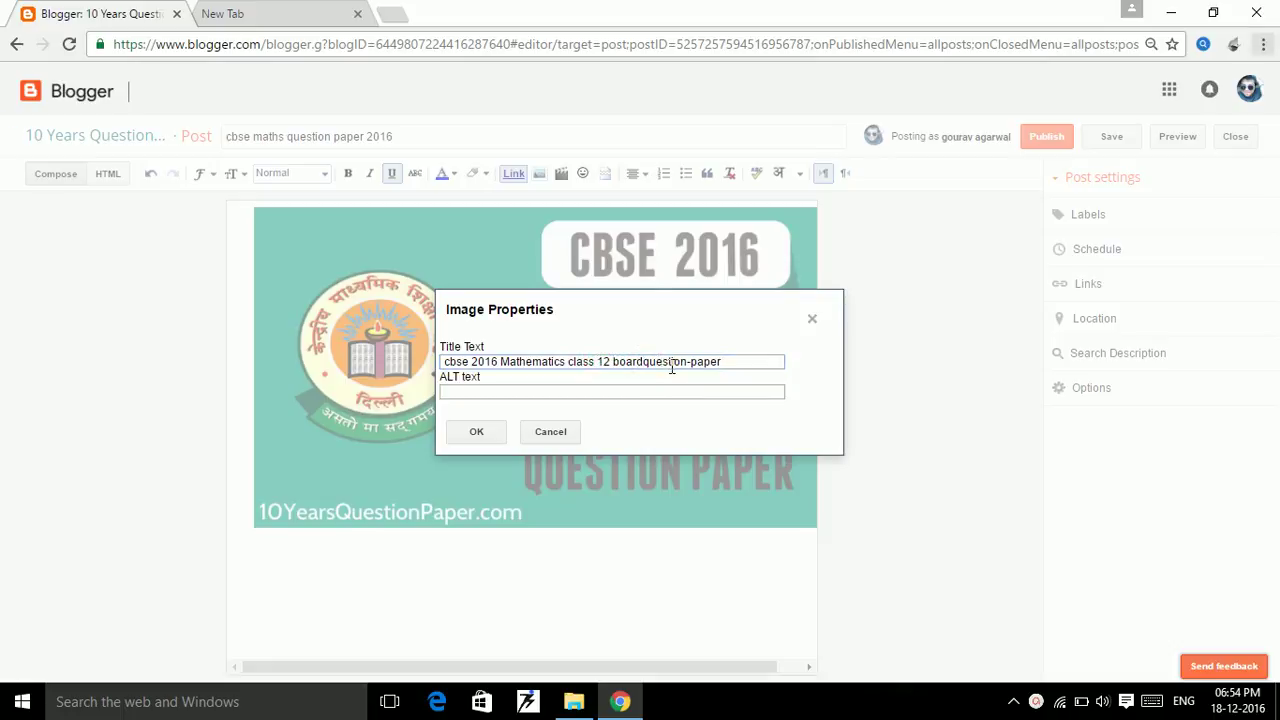
{"action": "left_click", "coordinate": [690, 362]}
{"action": "key", "text": "BackSpace"}
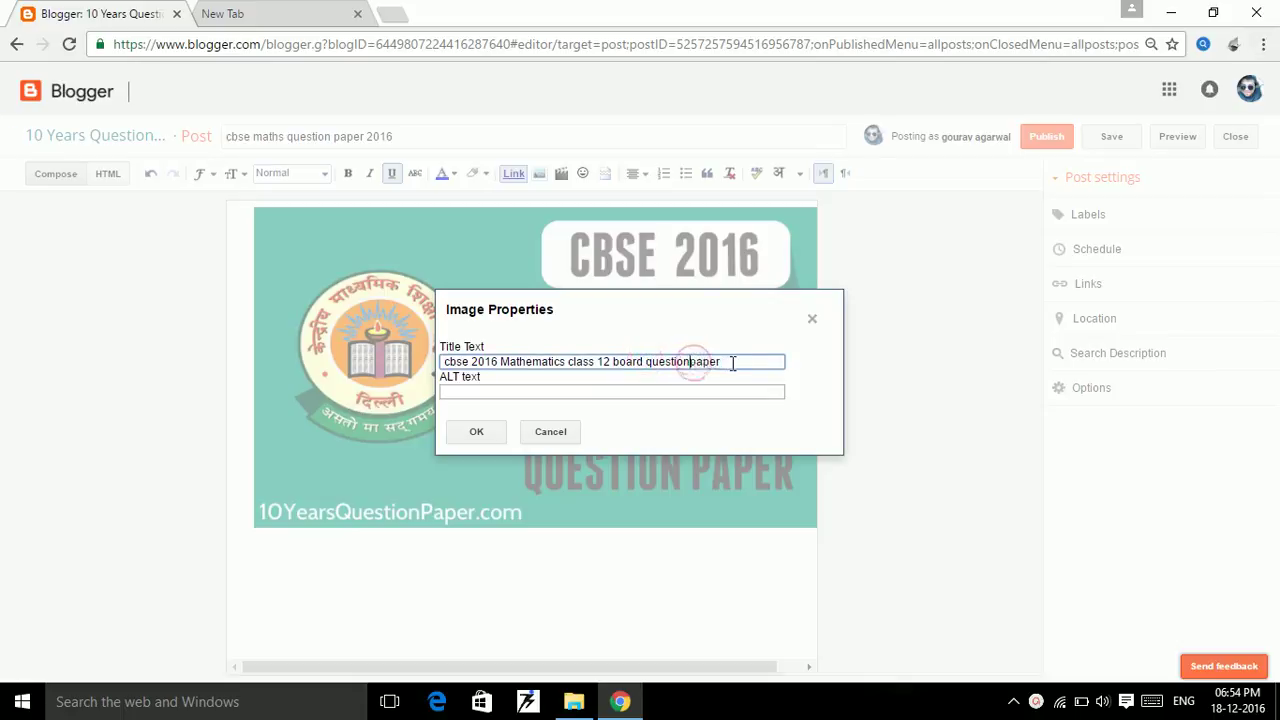
Set the image's ALT text to "cbse 2016 maths class 12th previous years paper" and apply the image properties.
{"action": "left_click", "coordinate": [632, 389]}
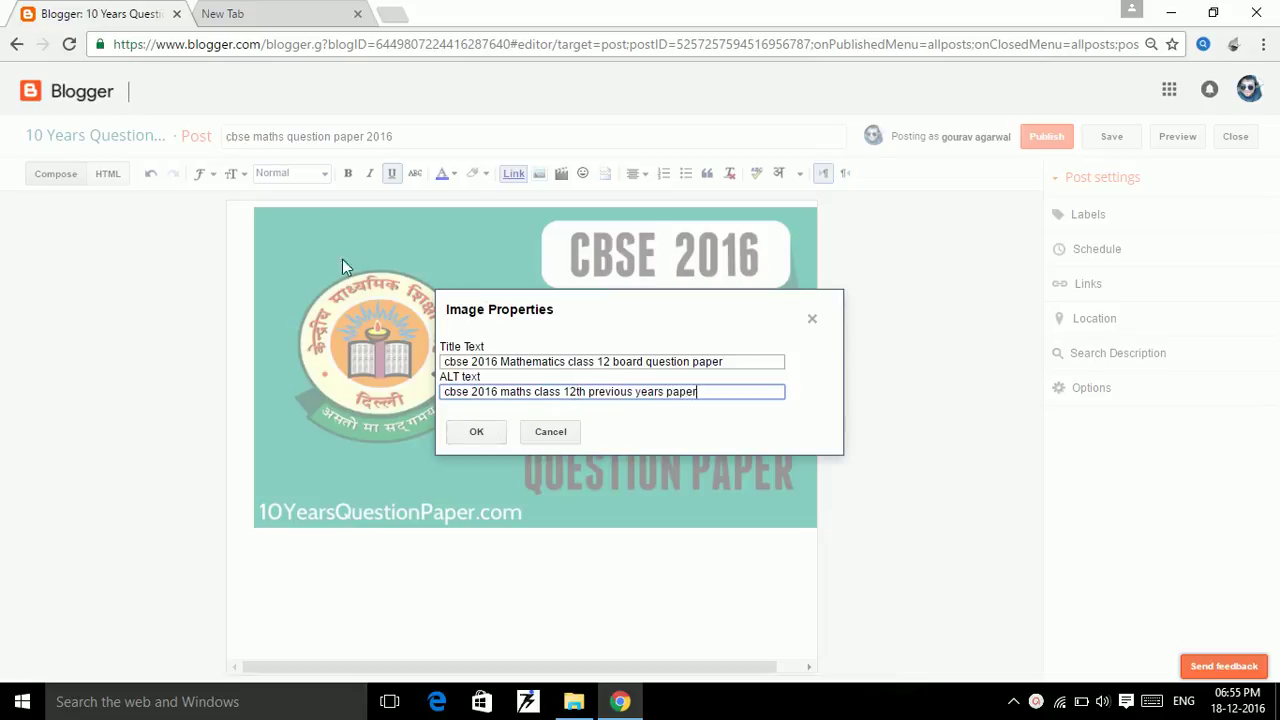
{"action": "left_click", "coordinate": [256, 140]}
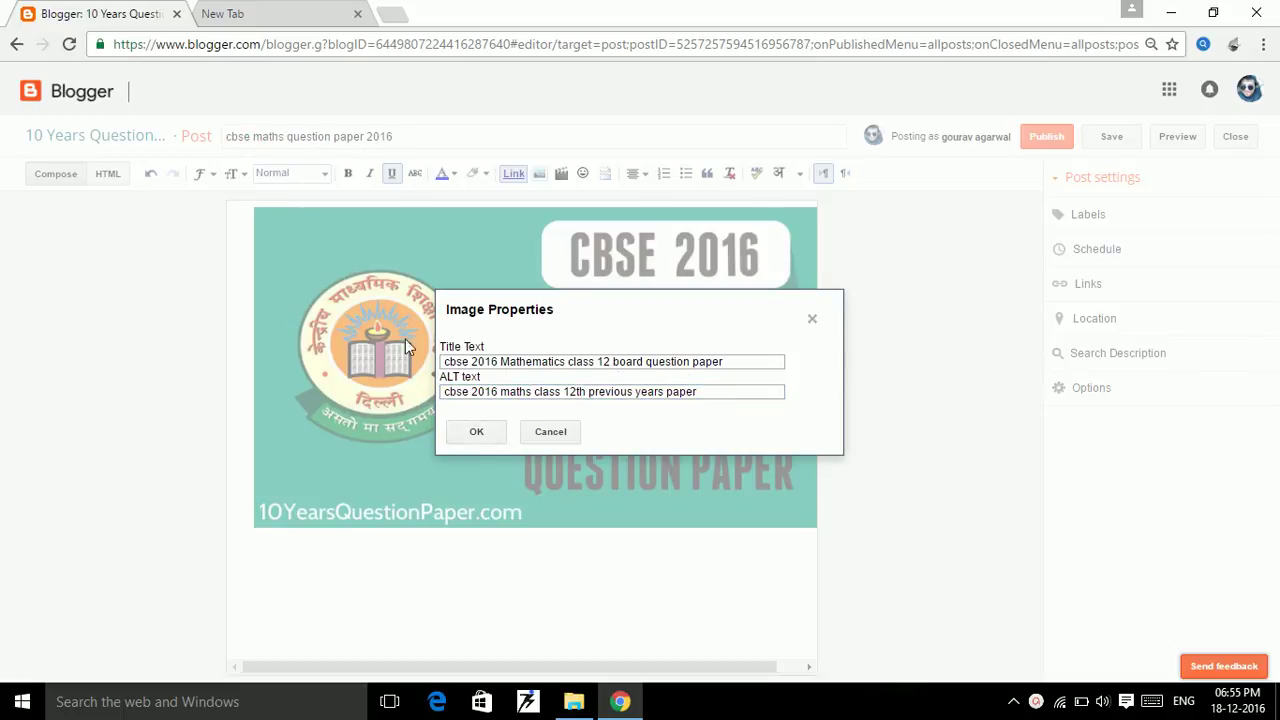
{"action": "left_click", "coordinate": [734, 362]}
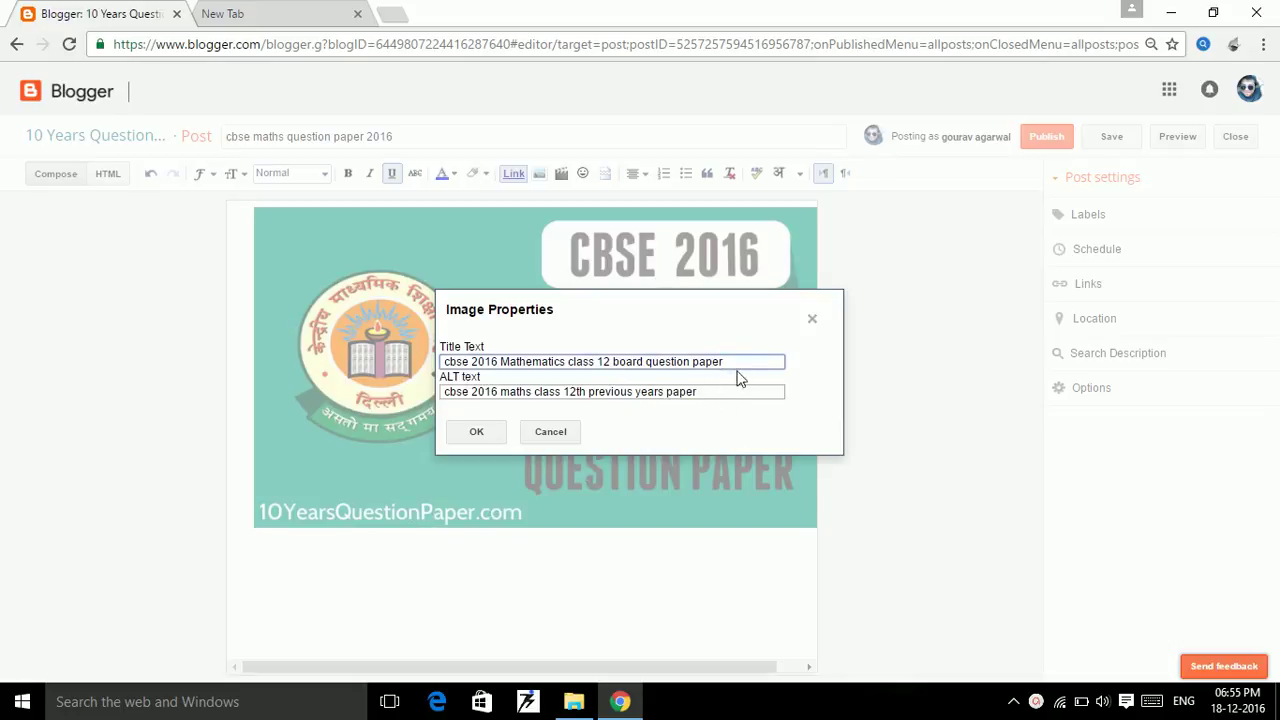
{"action": "left_click", "coordinate": [482, 431]}
{"action": "left_click", "coordinate": [540, 598]}
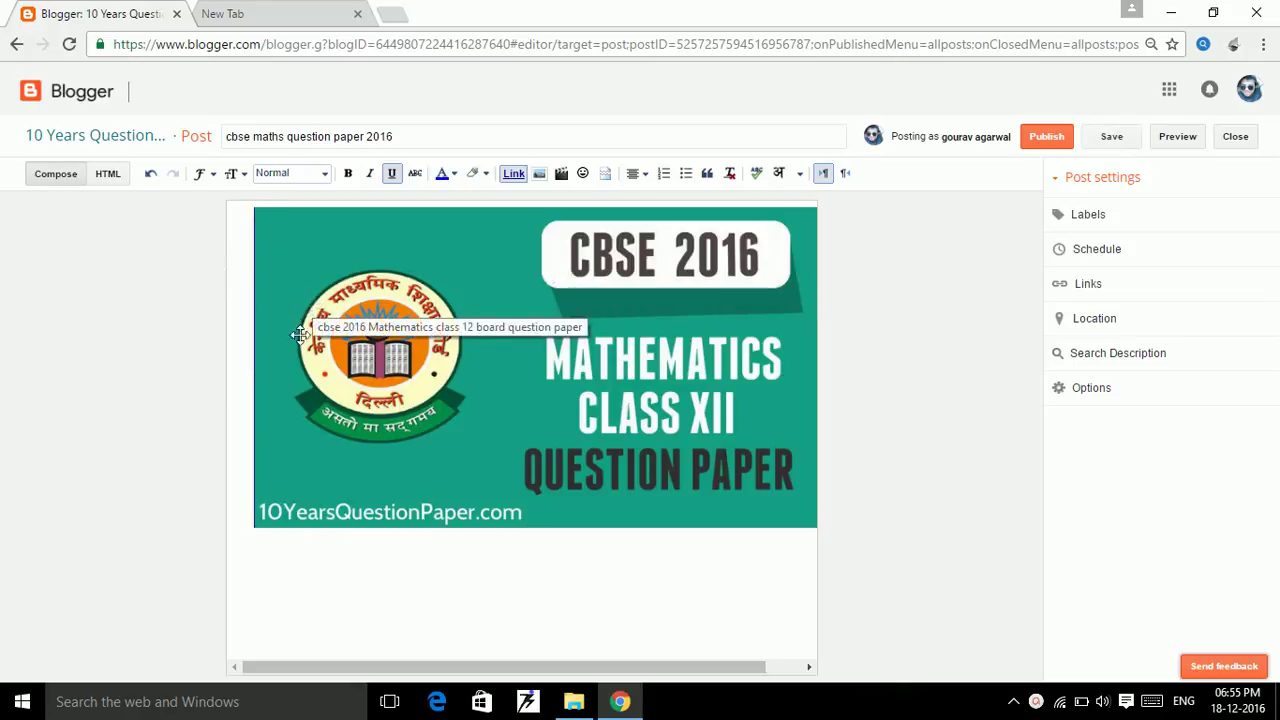
Show the post's HTML source and examine the title and alt attributes of the image tag.
{"action": "left_click", "coordinate": [413, 433]}
{"action": "left_click", "coordinate": [457, 585]}
{"action": "left_click", "coordinate": [462, 410]}
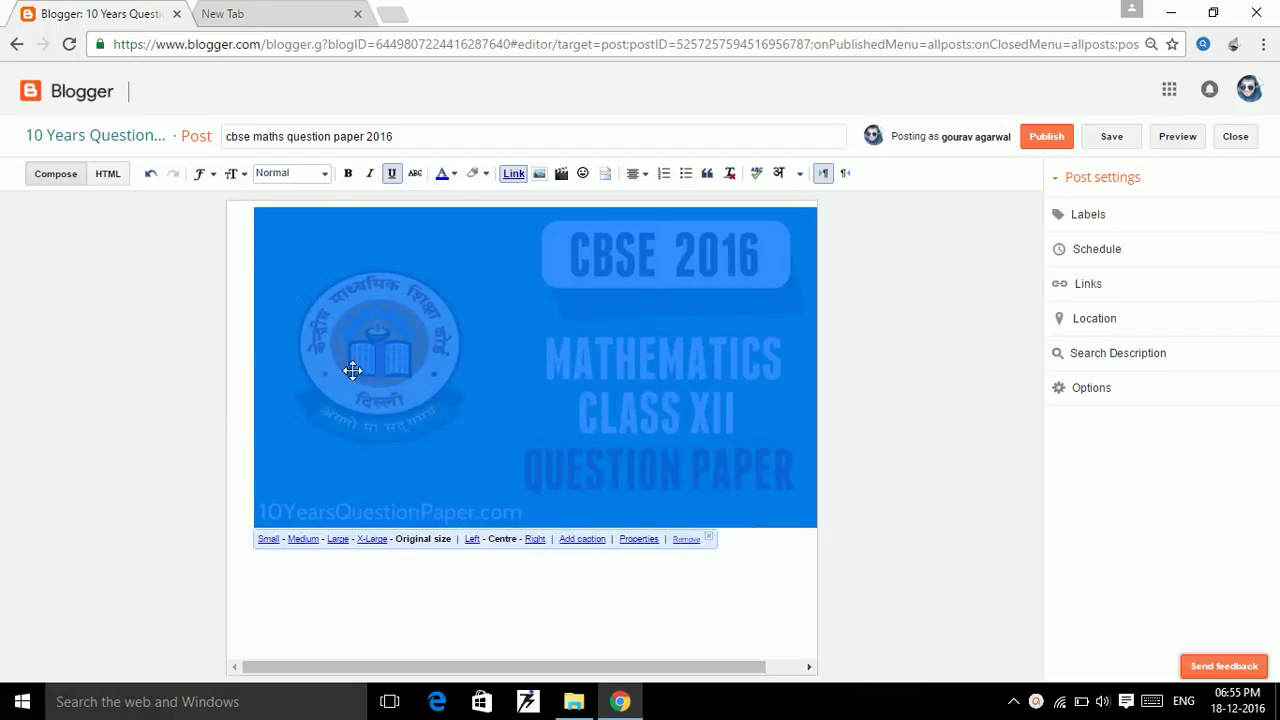
{"action": "left_click", "coordinate": [106, 175]}
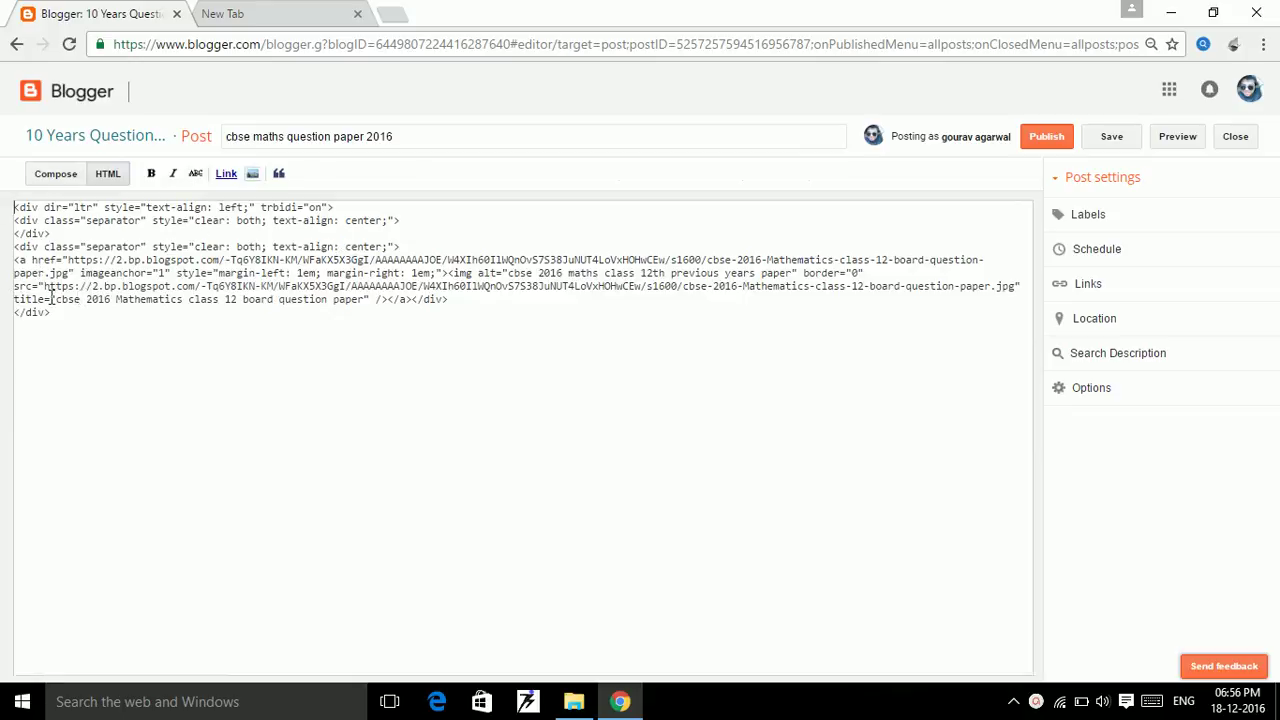
{"action": "left_click_drag", "start_coordinate": [55, 299], "coordinate": [359, 301]}
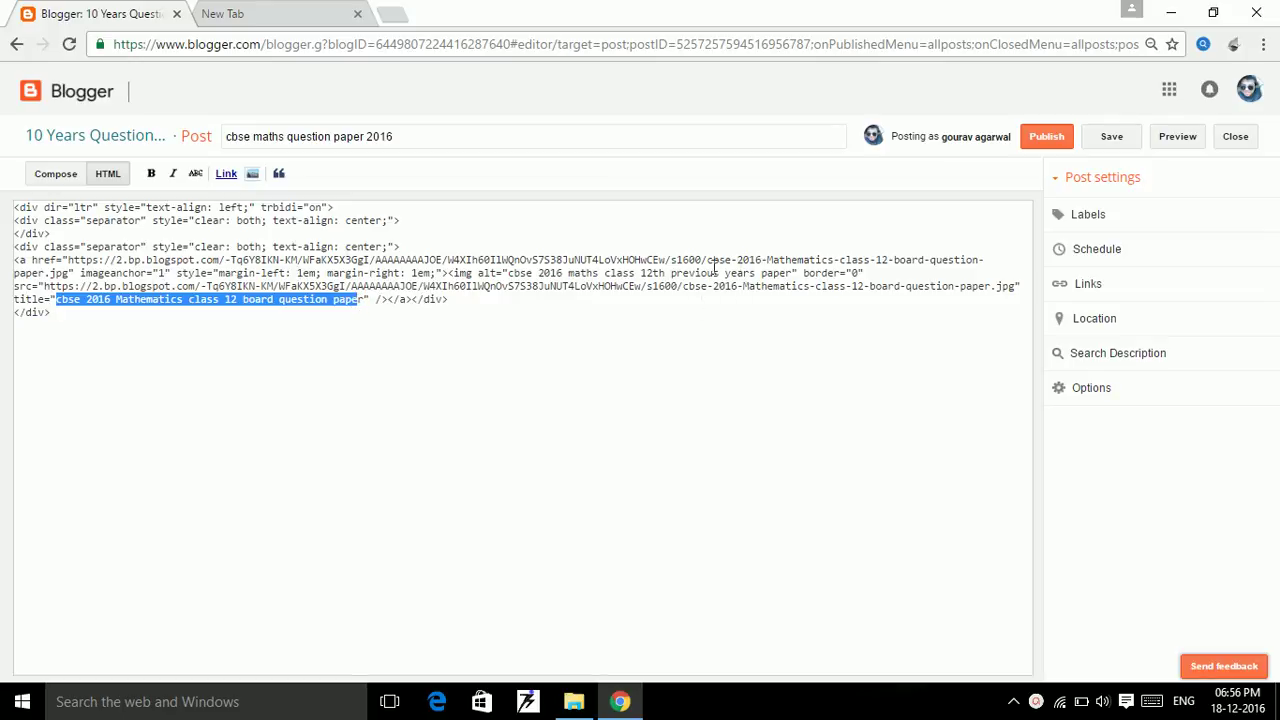
{"action": "left_click_drag", "start_coordinate": [509, 273], "coordinate": [795, 275]}
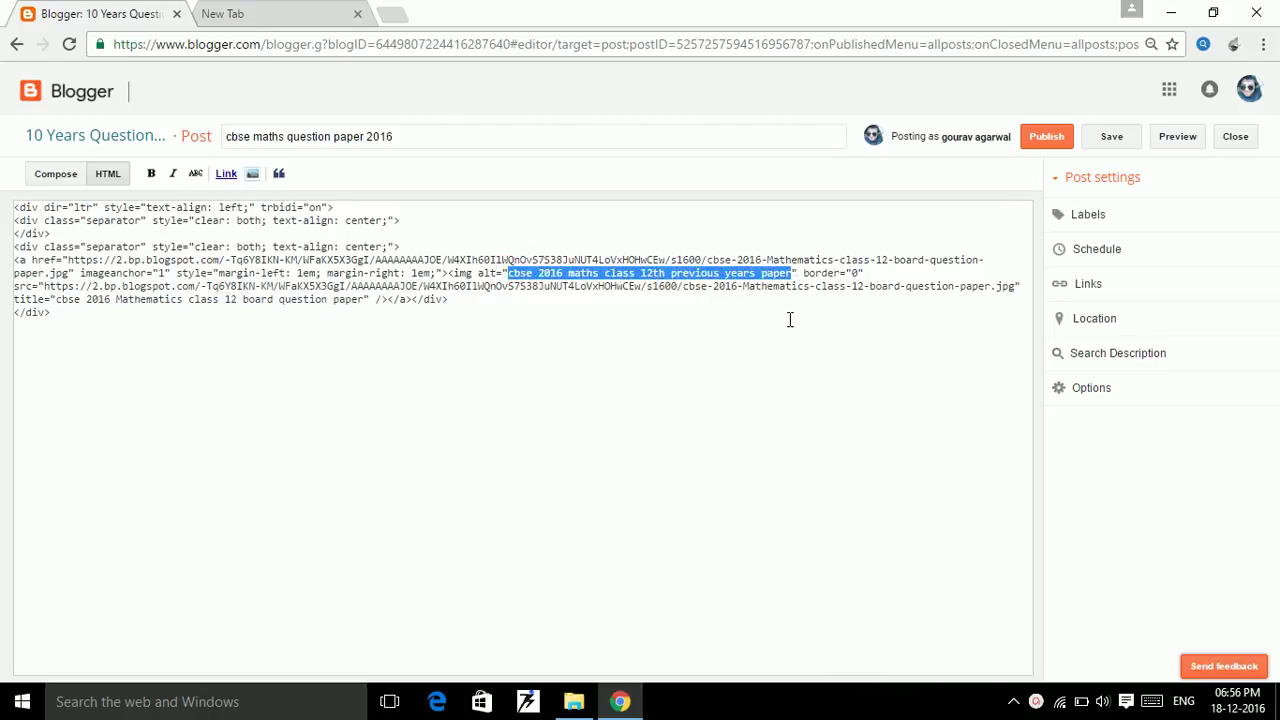
{"action": "left_click", "coordinate": [788, 318]}
{"action": "left_click_drag", "start_coordinate": [508, 273], "coordinate": [516, 274]}
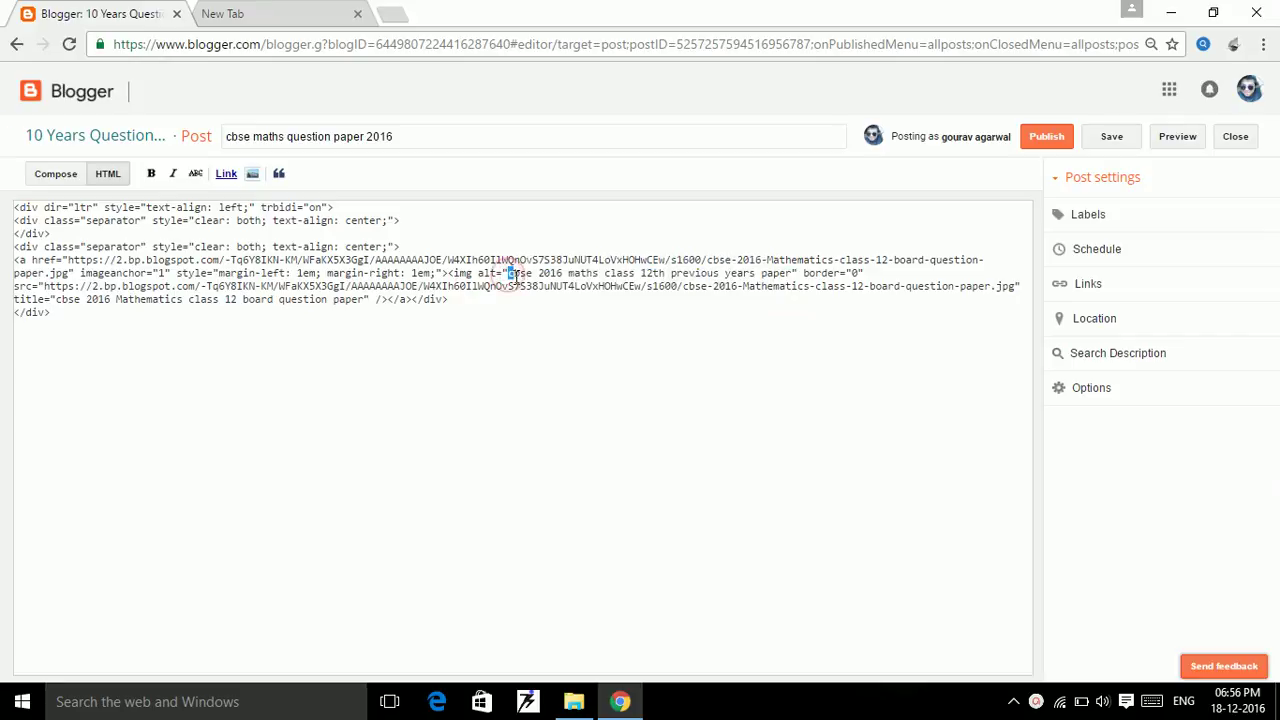
{"action": "left_click", "coordinate": [511, 275]}
Close the draft and open the post "CBSE 2007 : Mathematics Class XII Board Question Paper SET-1" for editing.
{"action": "left_click", "coordinate": [1234, 138]}
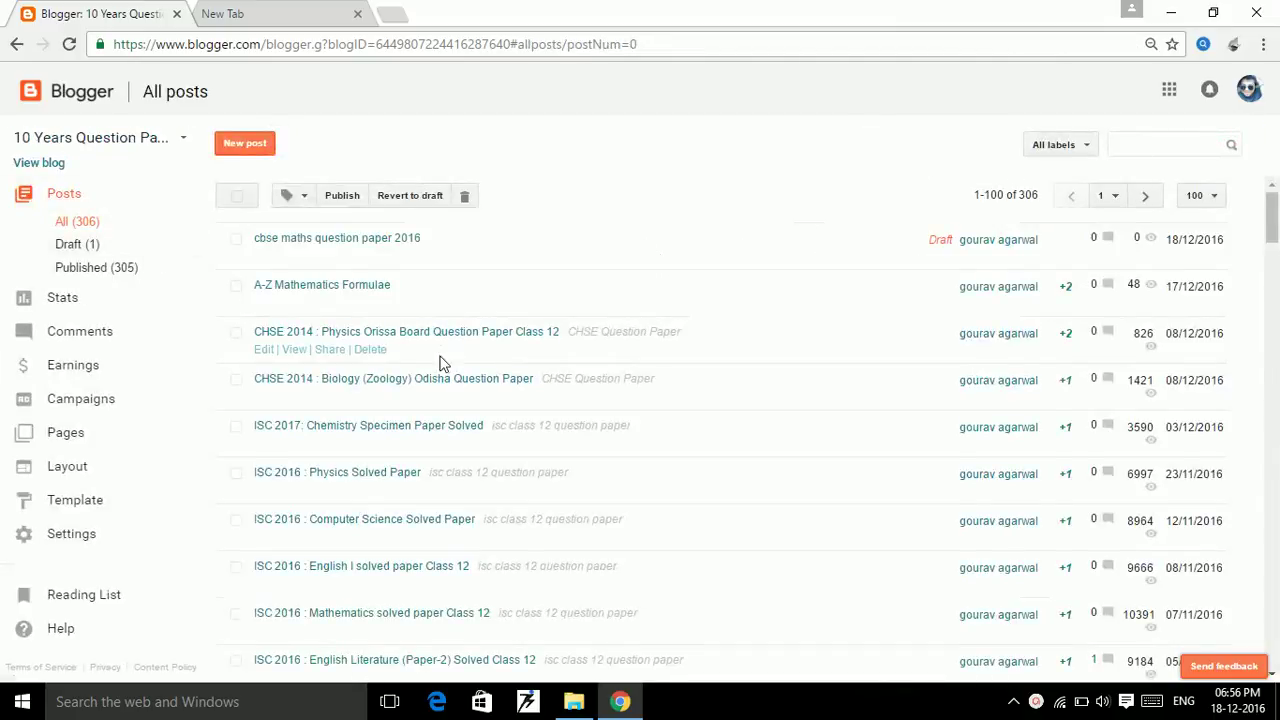
{"action": "scroll", "coordinate": [410, 360], "scroll_direction": "down", "scroll_amount": 2}
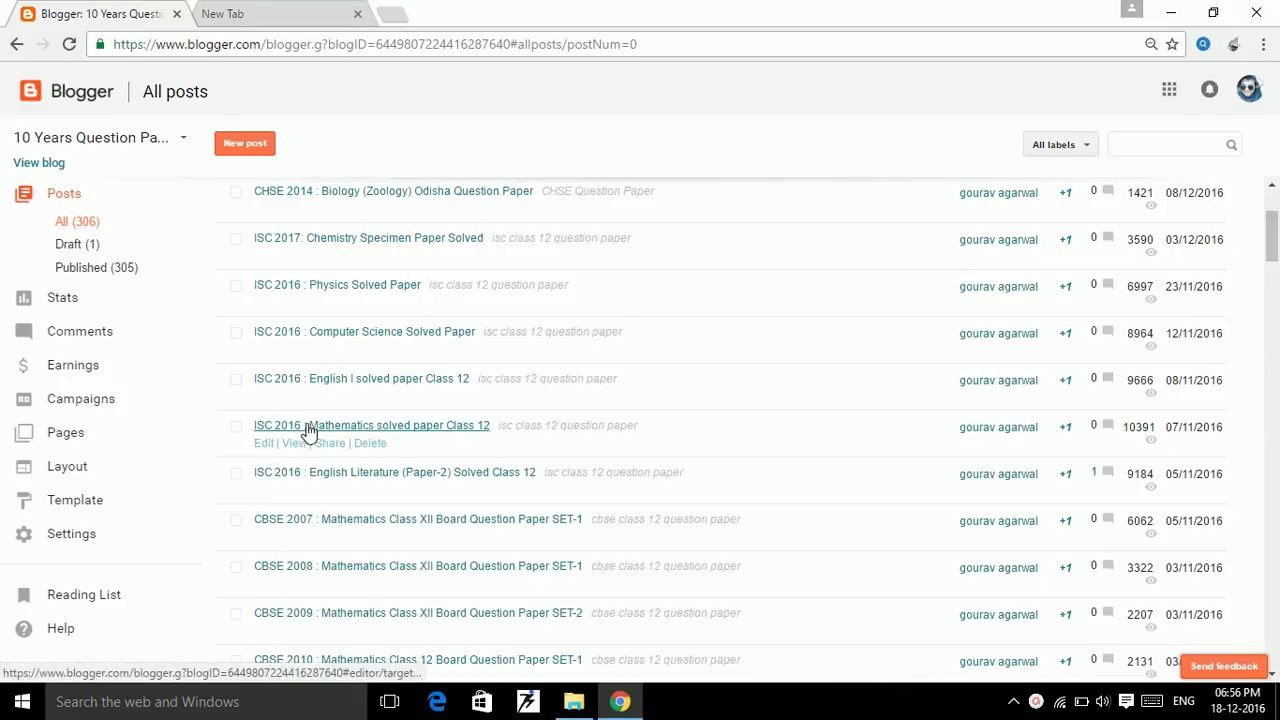
{"action": "left_click", "coordinate": [1036, 703]}
{"action": "left_click", "coordinate": [1183, 654]}
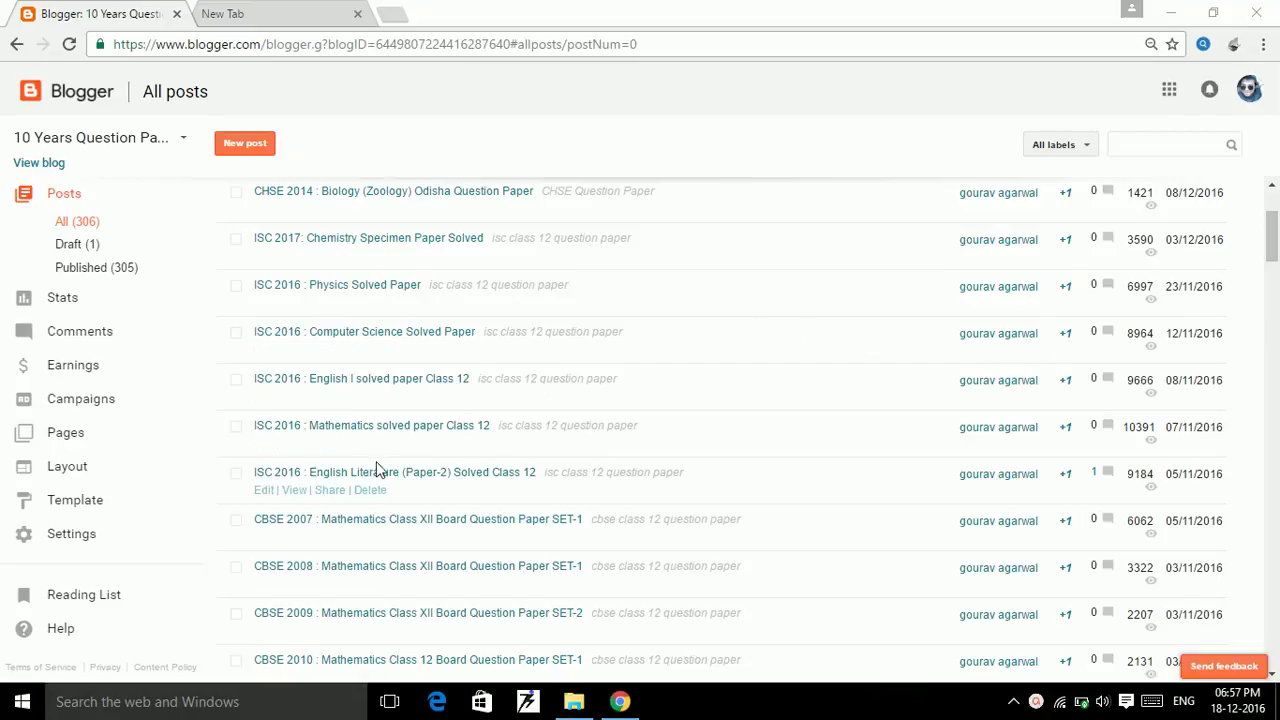
{"action": "scroll", "coordinate": [390, 432], "scroll_direction": "down", "scroll_amount": 1}
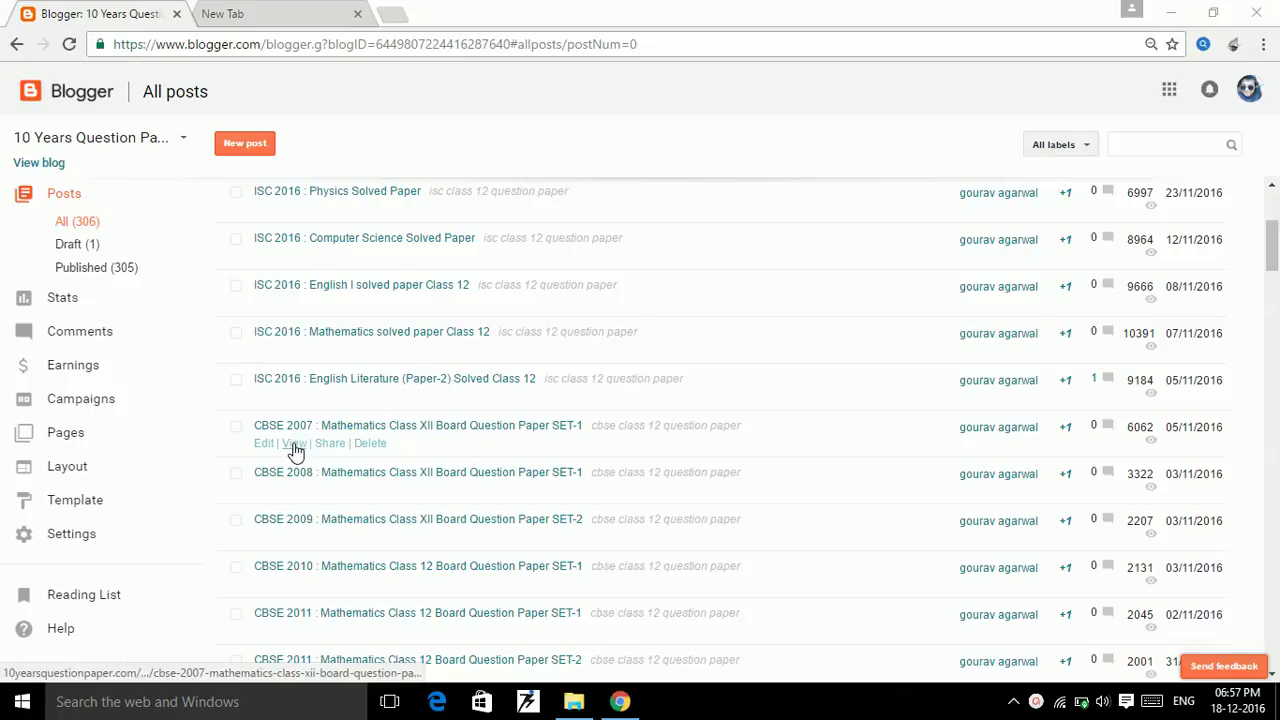
{"action": "left_click", "coordinate": [297, 430]}
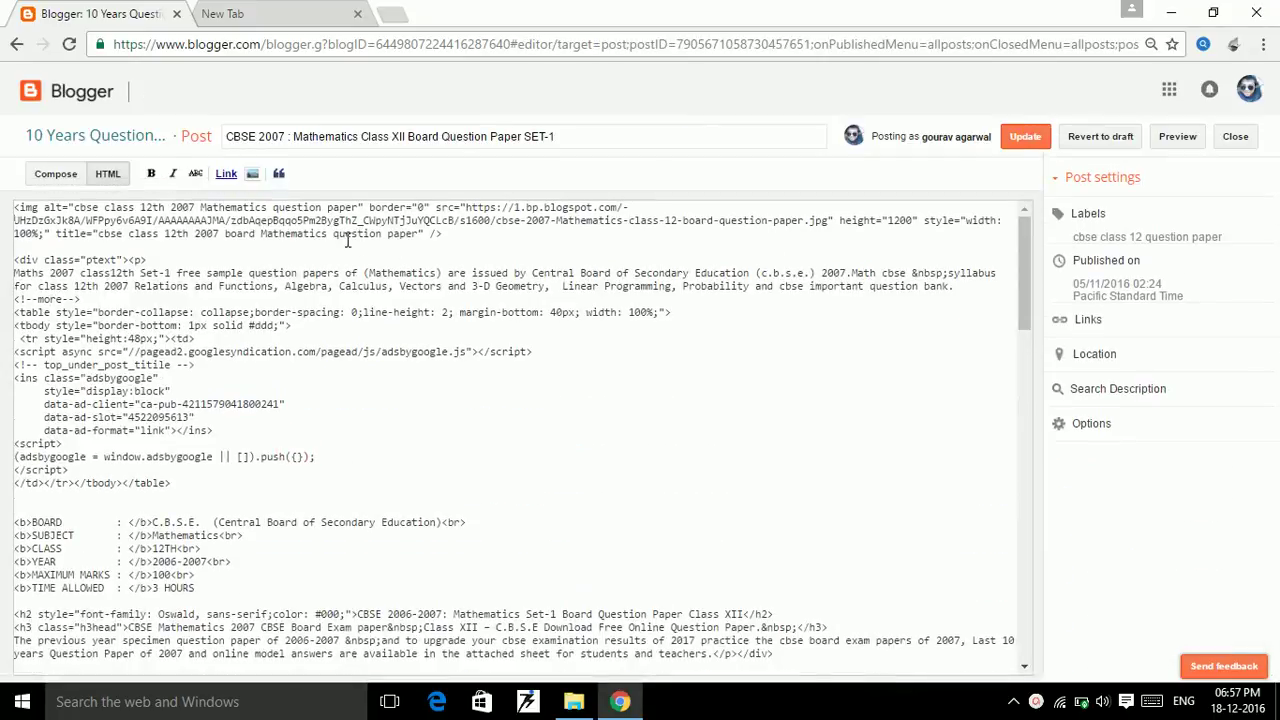
Examine the alt text, title and file name of the question paper images in the HTML source, and close the post.
{"action": "scroll", "coordinate": [200, 270], "scroll_direction": "down", "scroll_amount": 2}
{"action": "scroll", "coordinate": [110, 292], "scroll_direction": "down", "scroll_amount": 3}
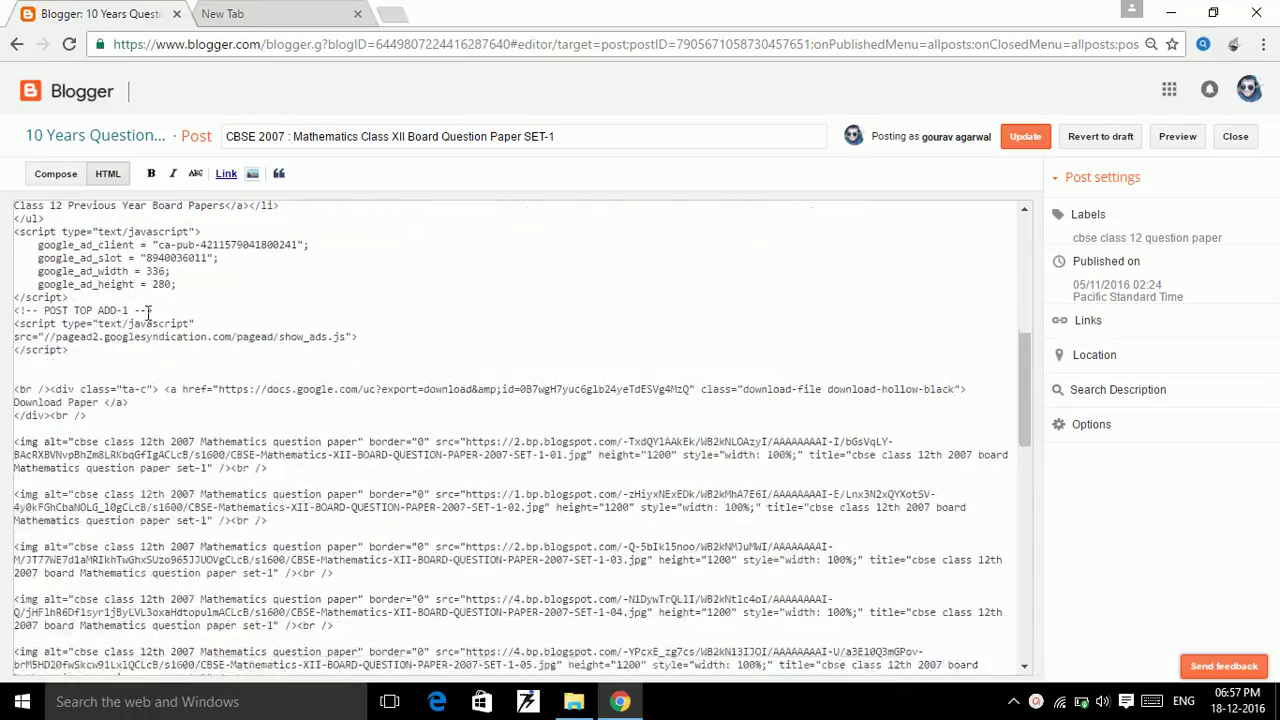
{"action": "scroll", "coordinate": [148, 314], "scroll_direction": "down", "scroll_amount": 1}
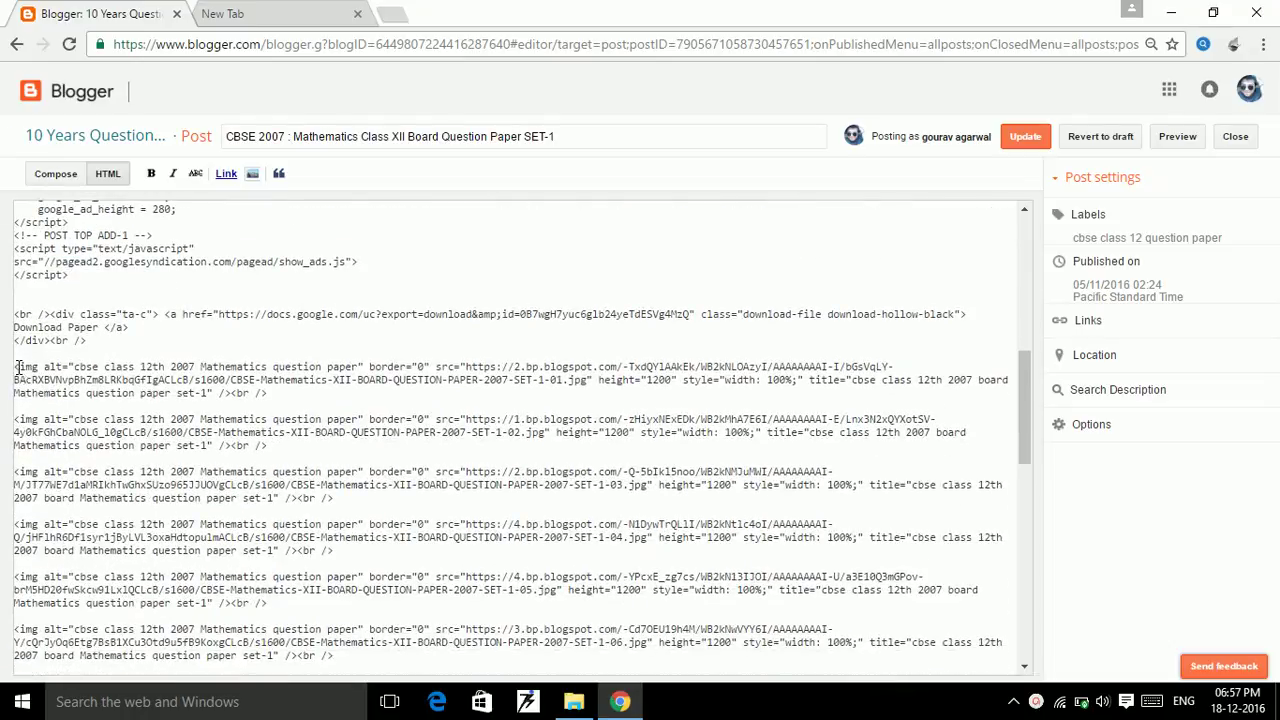
{"action": "left_click_drag", "start_coordinate": [76, 366], "coordinate": [366, 370]}
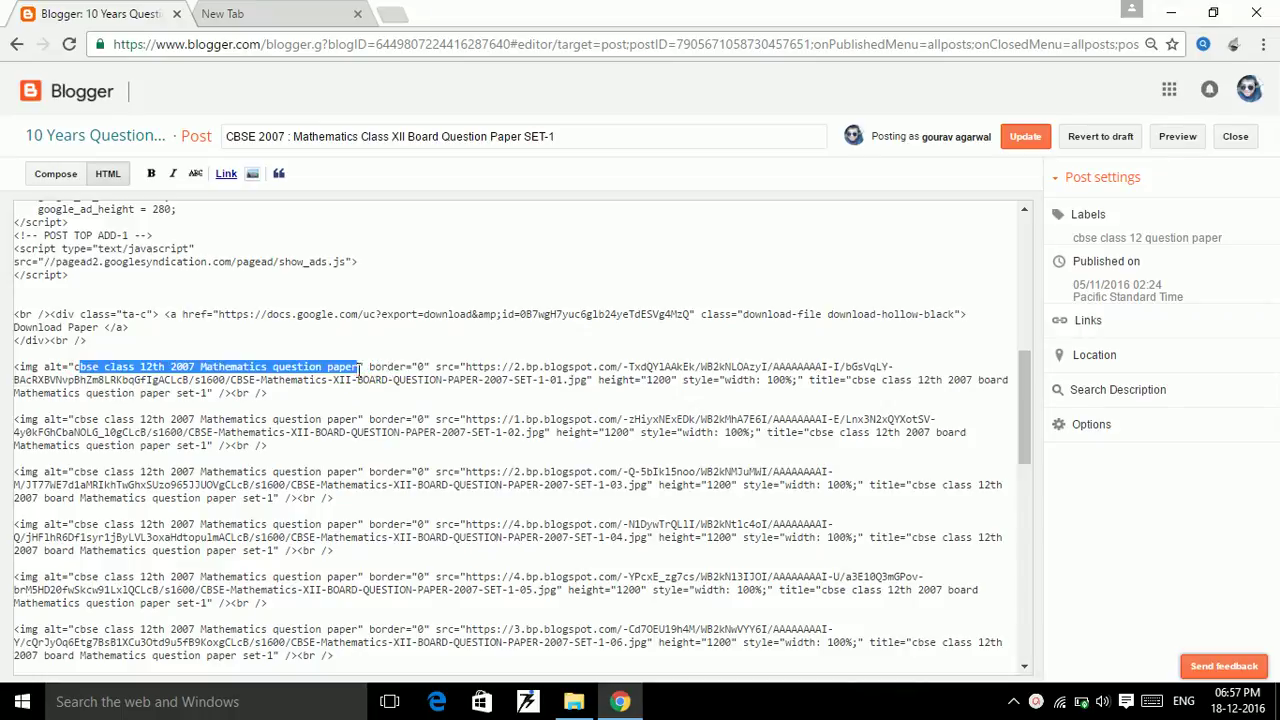
{"action": "left_click", "coordinate": [360, 380]}
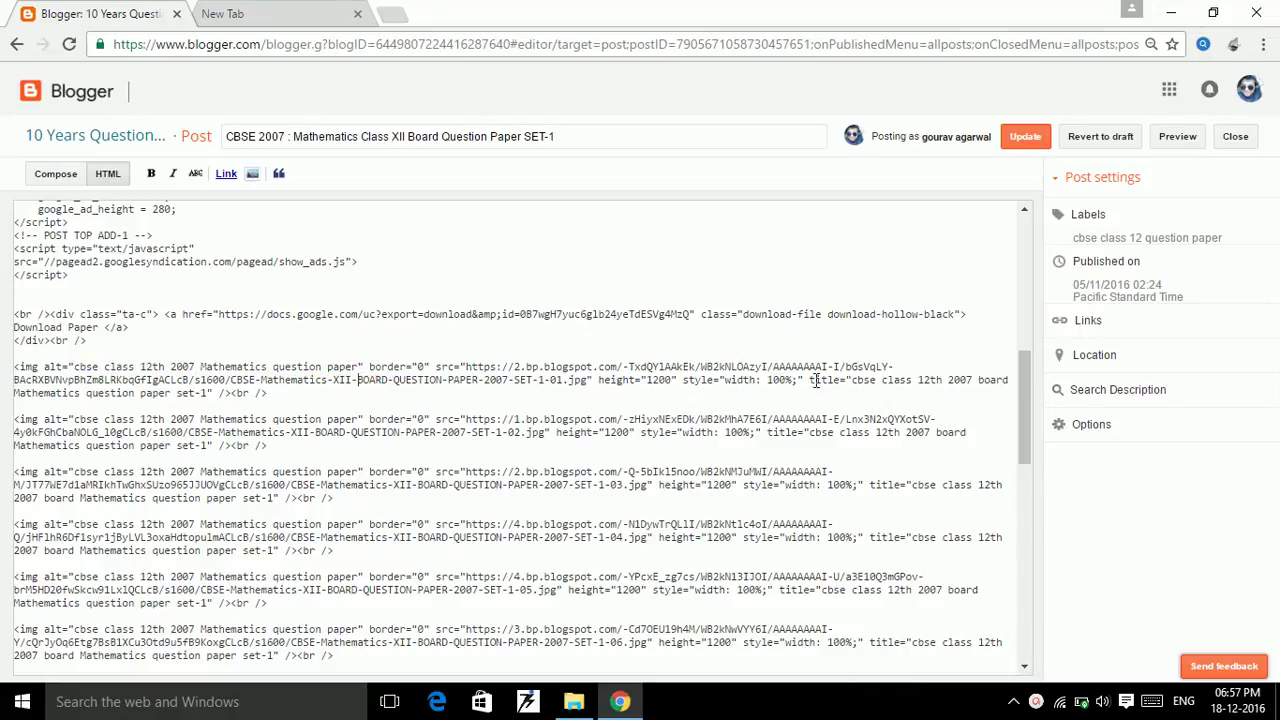
{"action": "left_click_drag", "start_coordinate": [852, 380], "coordinate": [205, 392]}
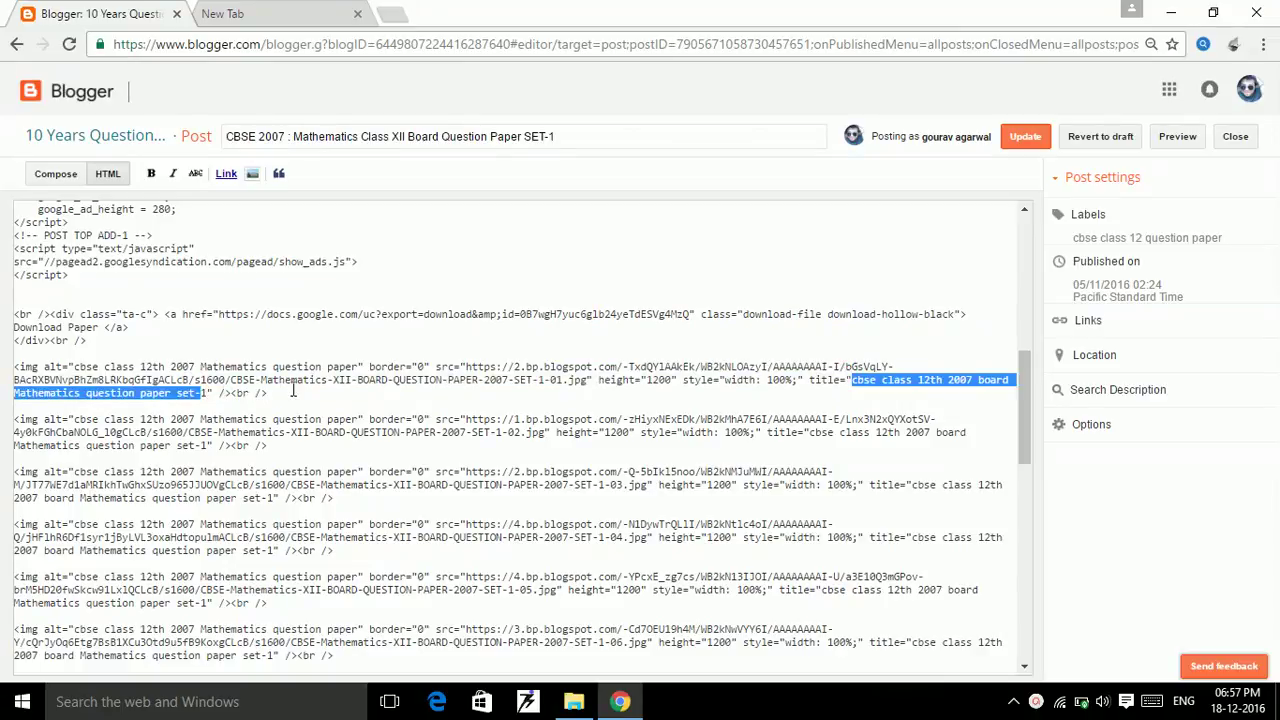
{"action": "left_click", "coordinate": [281, 391]}
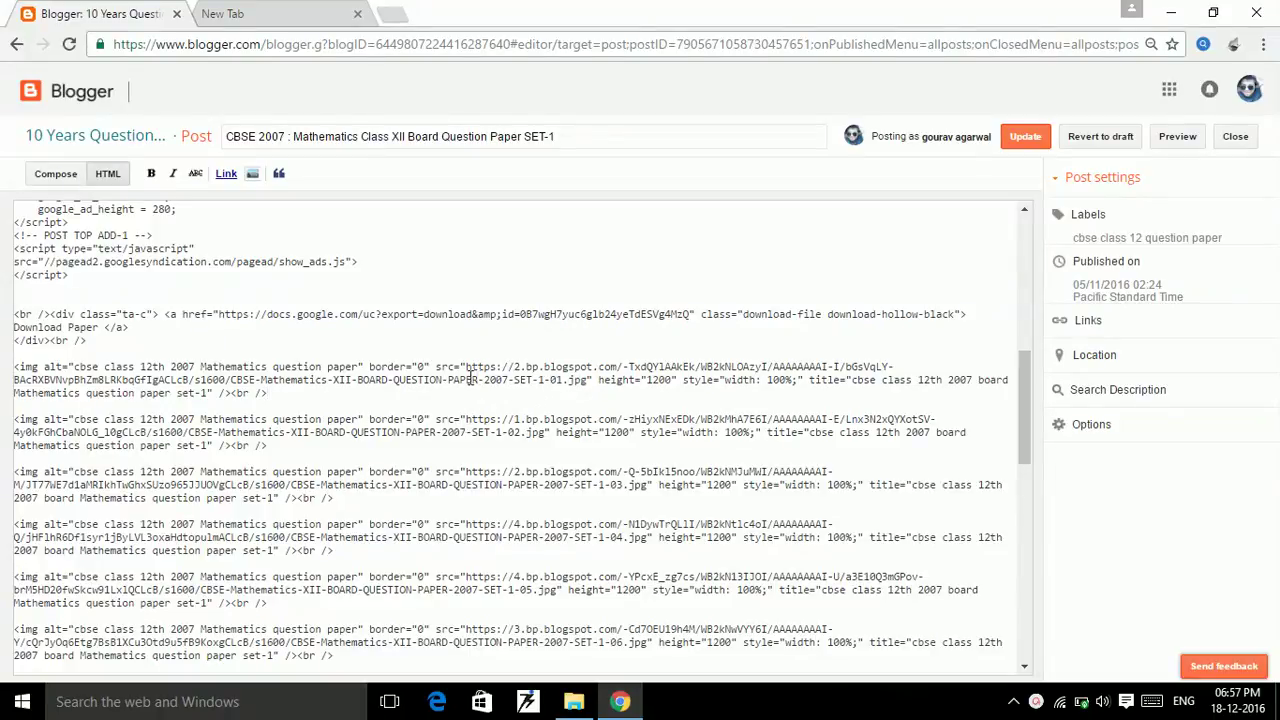
{"action": "left_click_drag", "start_coordinate": [233, 381], "coordinate": [548, 369]}
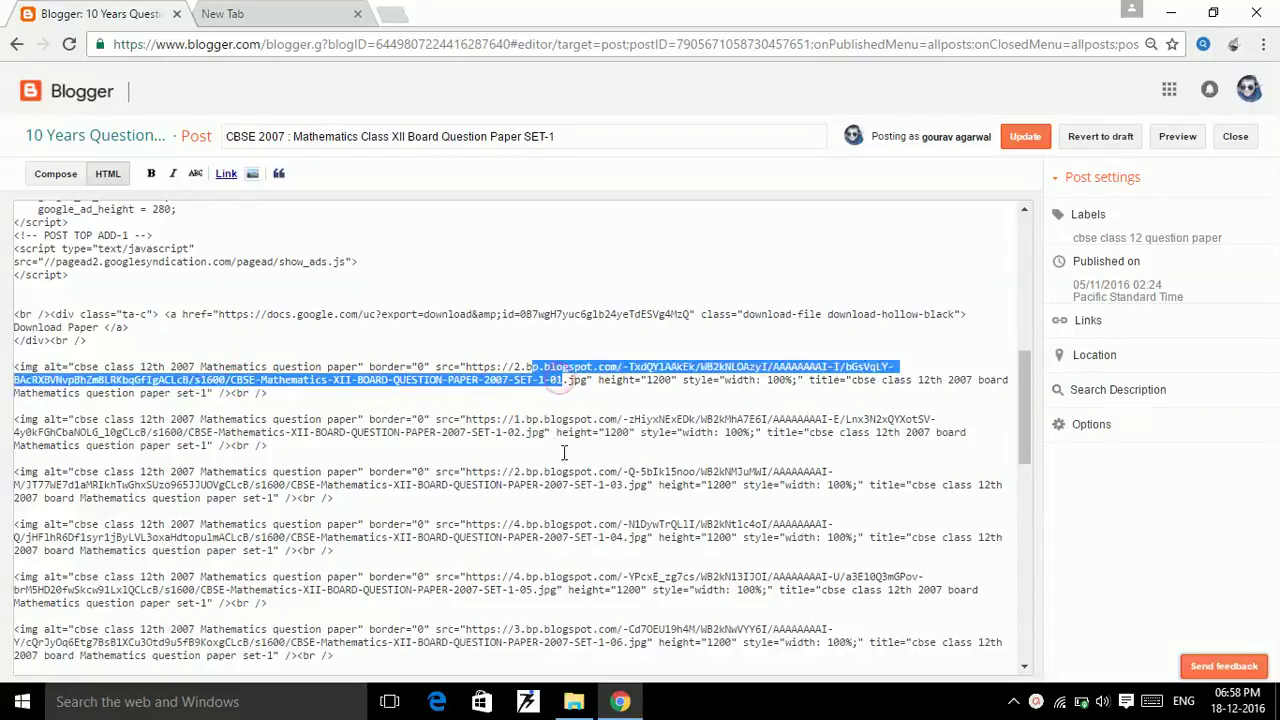
{"action": "left_click", "coordinate": [520, 432]}
{"action": "left_click", "coordinate": [617, 537]}
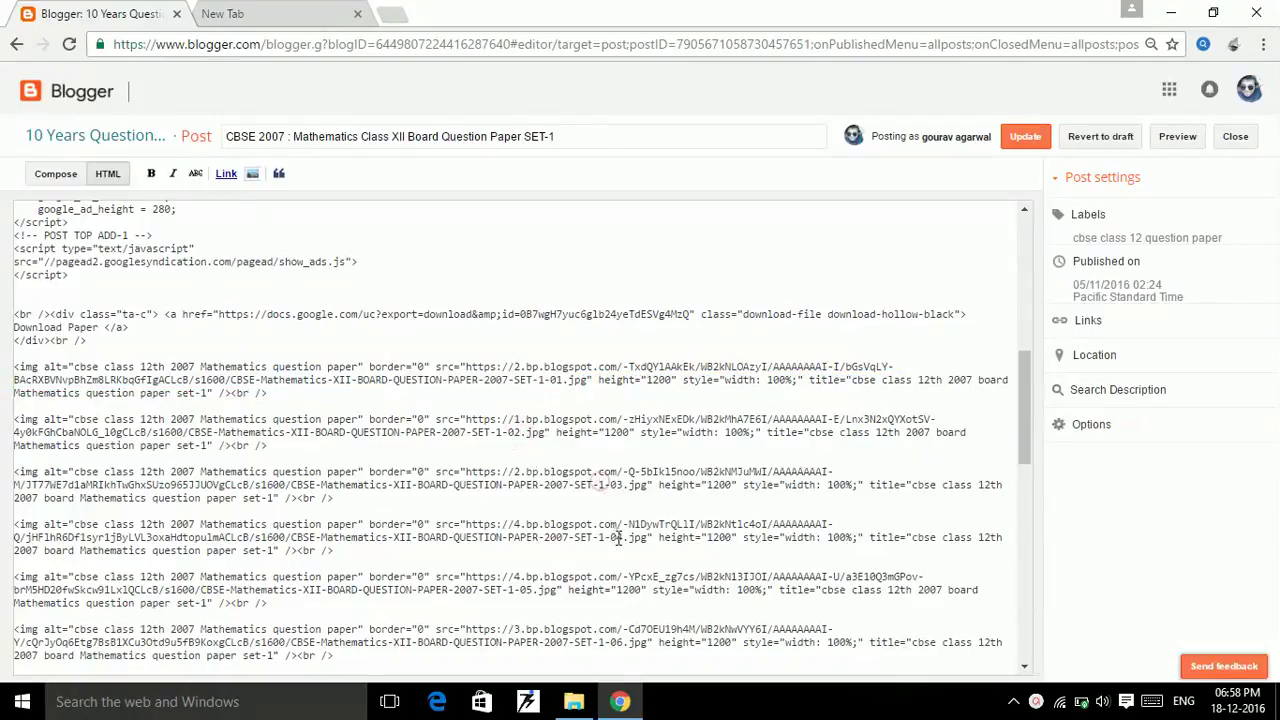
{"action": "left_click", "coordinate": [554, 590]}
{"action": "left_click", "coordinate": [1230, 140]}
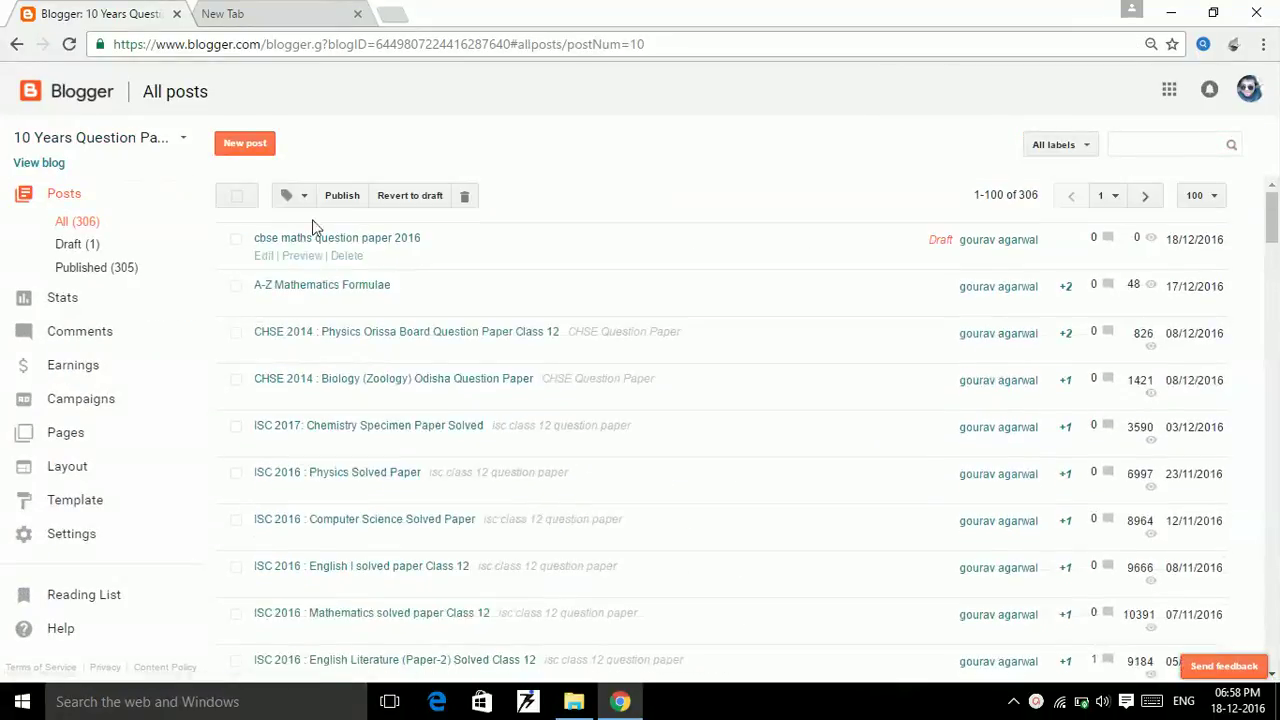
{"action": "left_click", "coordinate": [280, 12]}
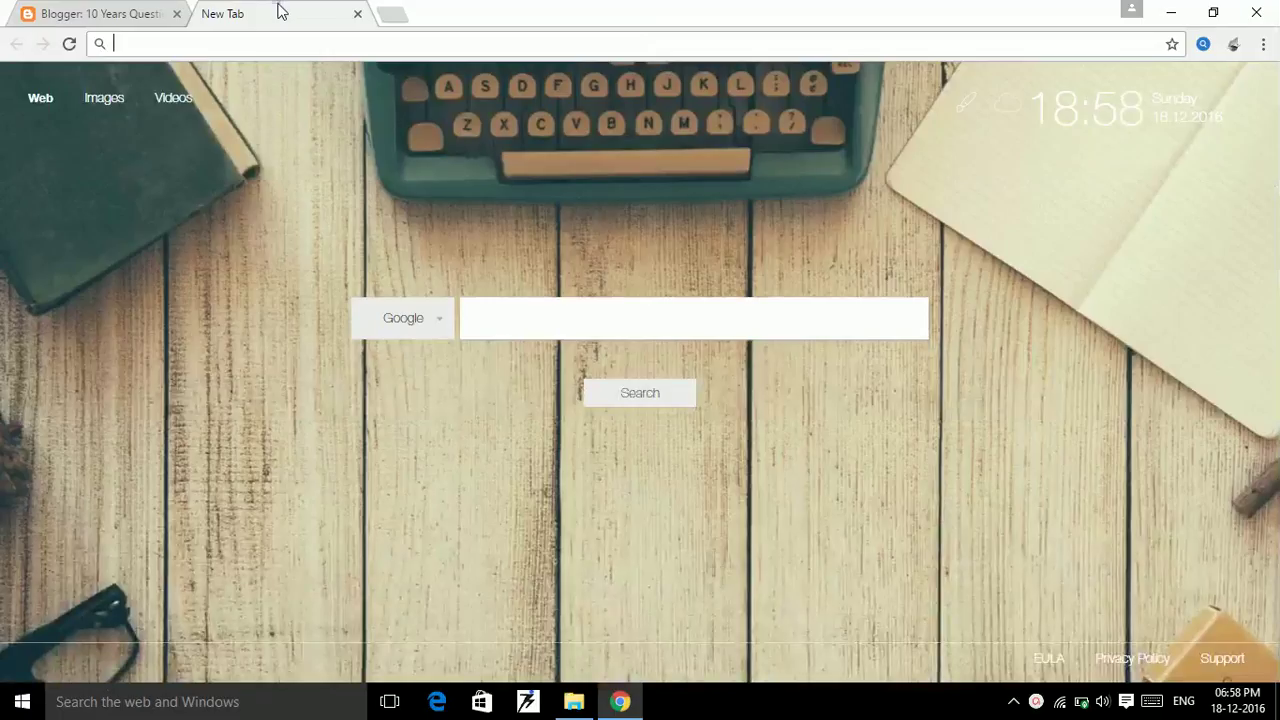
{"action": "left_click", "coordinate": [120, 12]}
{"action": "left_click", "coordinate": [229, 14]}
{"action": "left_click", "coordinate": [128, 10]}
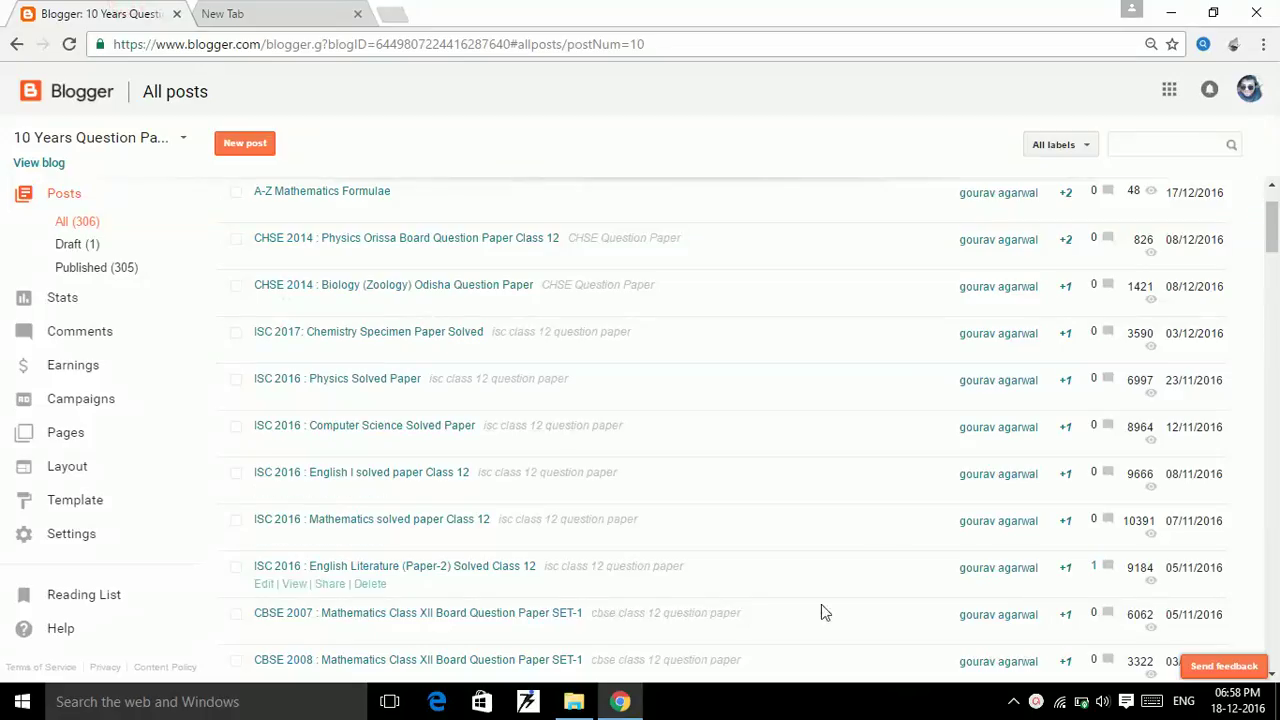
{"action": "left_click", "coordinate": [1035, 704]}
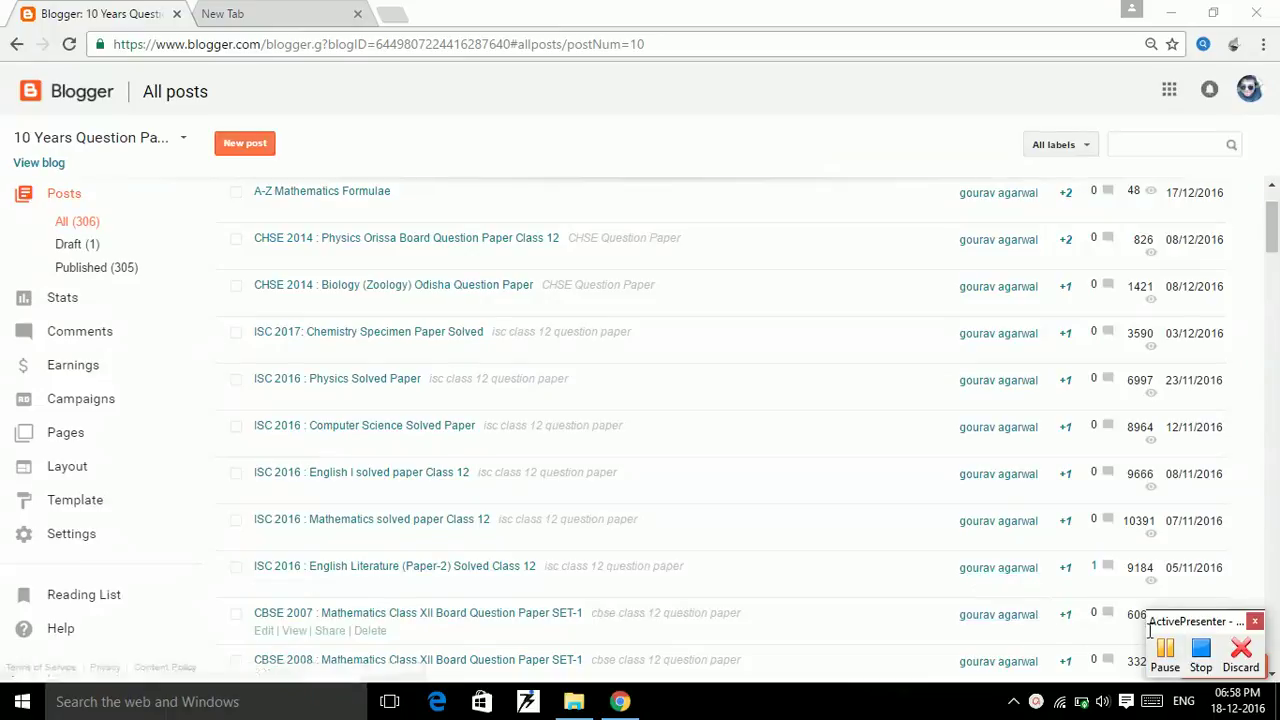
{"action": "scroll", "coordinate": [980, 530], "scroll_direction": "up", "scroll_amount": 1}
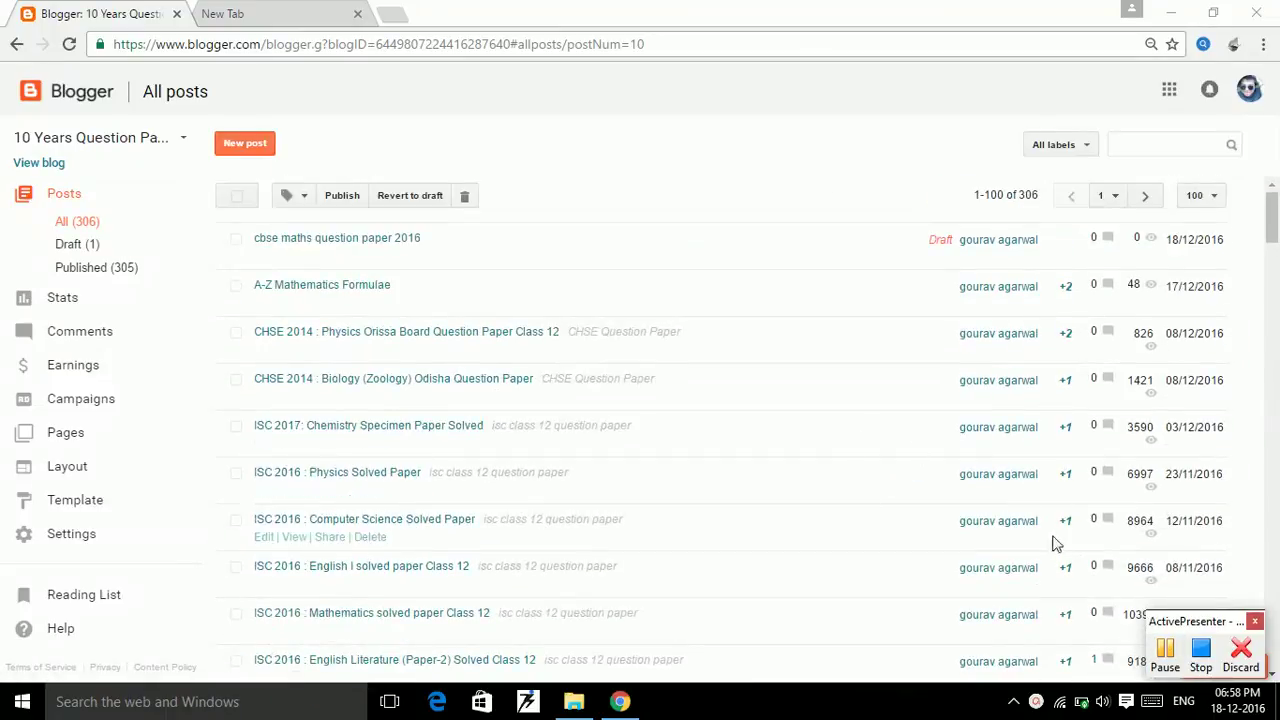